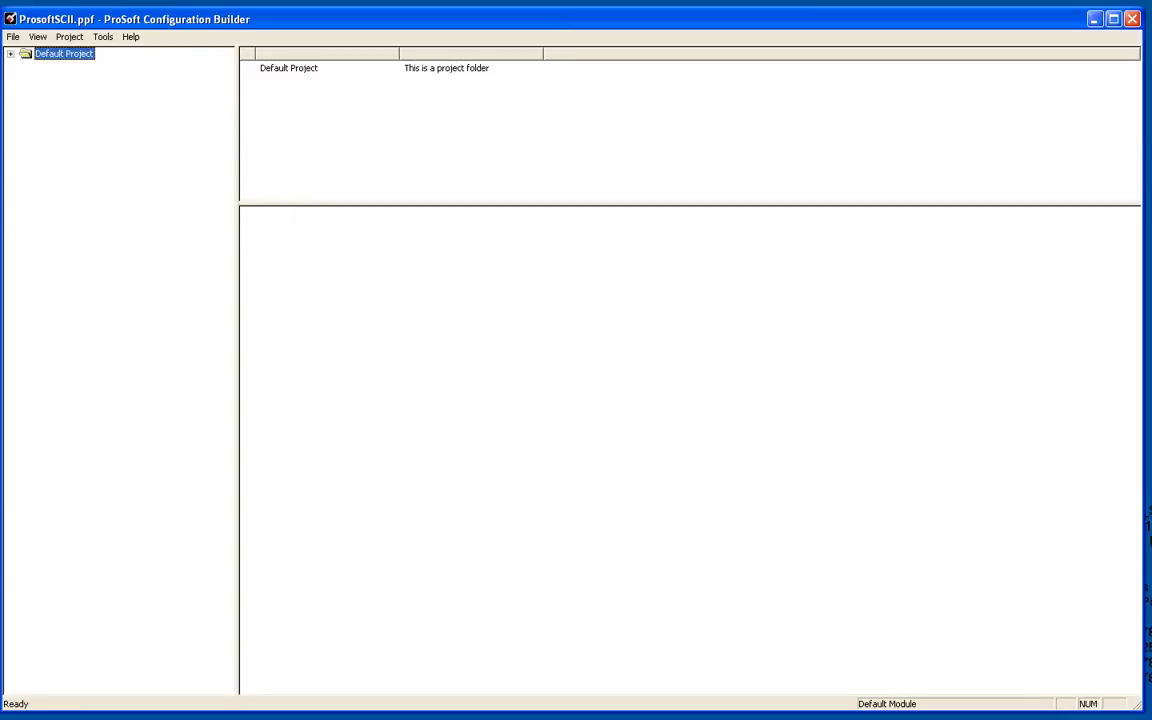
- Add a new module under Default Location, set its type to PLX31-EIP-MBS4, and expand its sections
{"action": "double_click", "coordinate": [64, 53]}
{"action": "right_click", "coordinate": [66, 66]}
{"action": "left_click", "coordinate": [92, 79]}
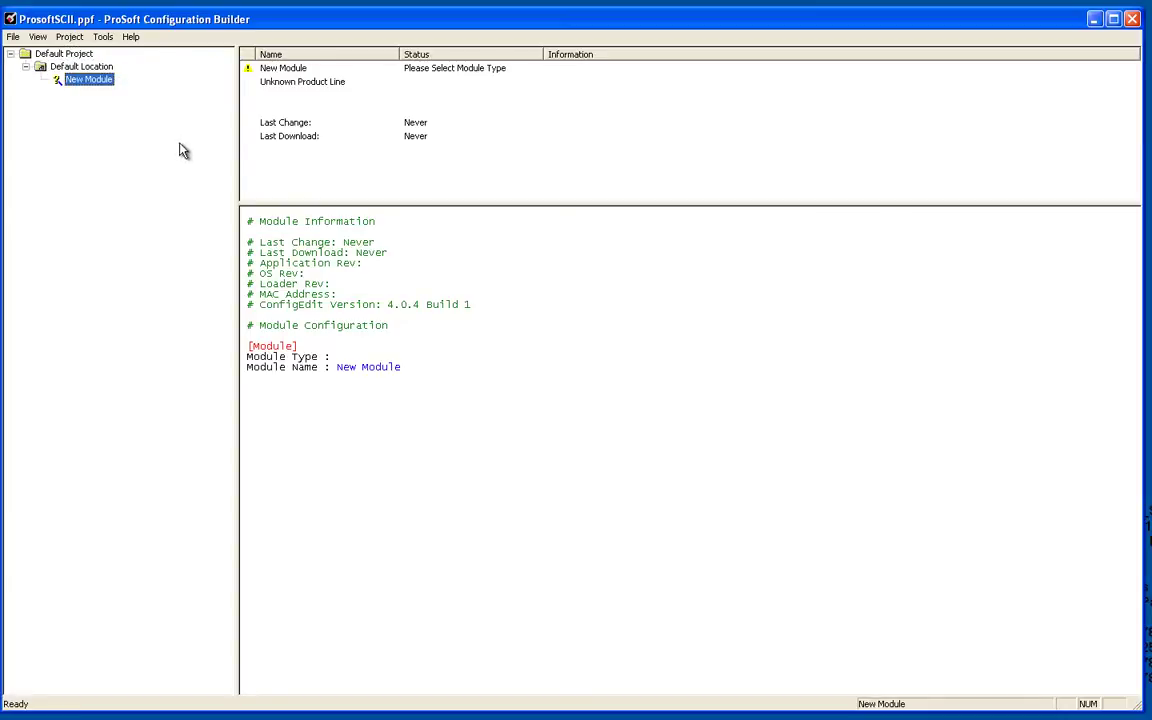
{"action": "right_click", "coordinate": [77, 74]}
{"action": "left_click", "coordinate": [136, 149]}
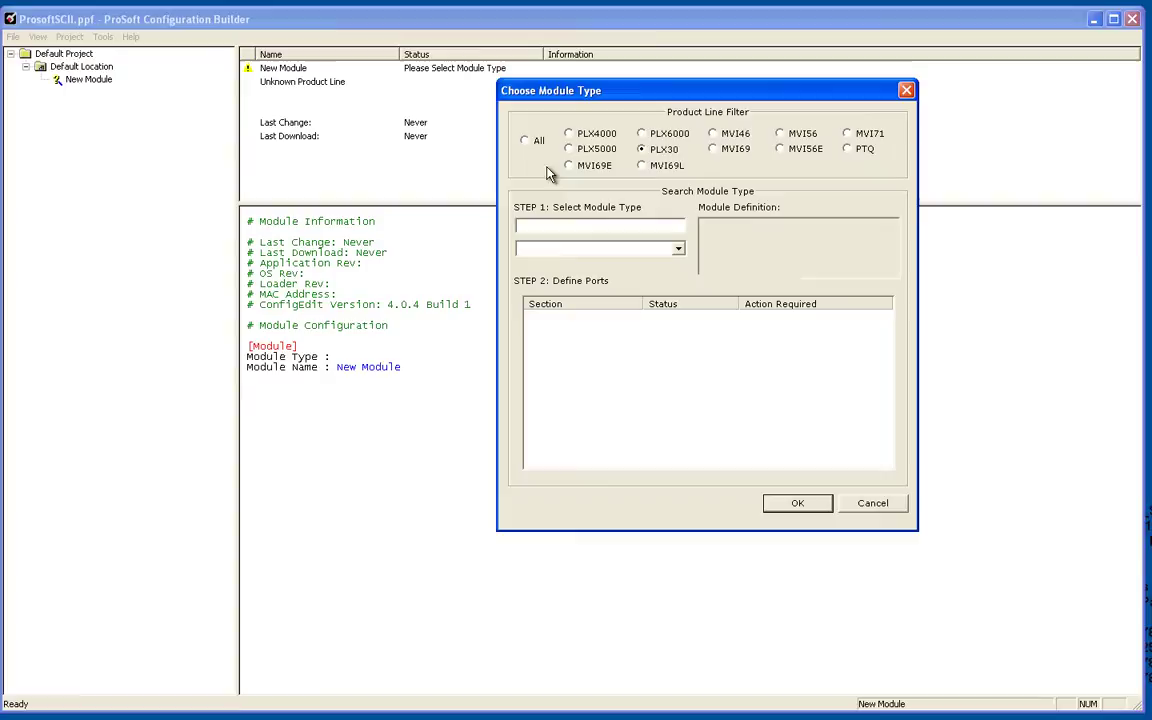
{"action": "left_click", "coordinate": [679, 249]}
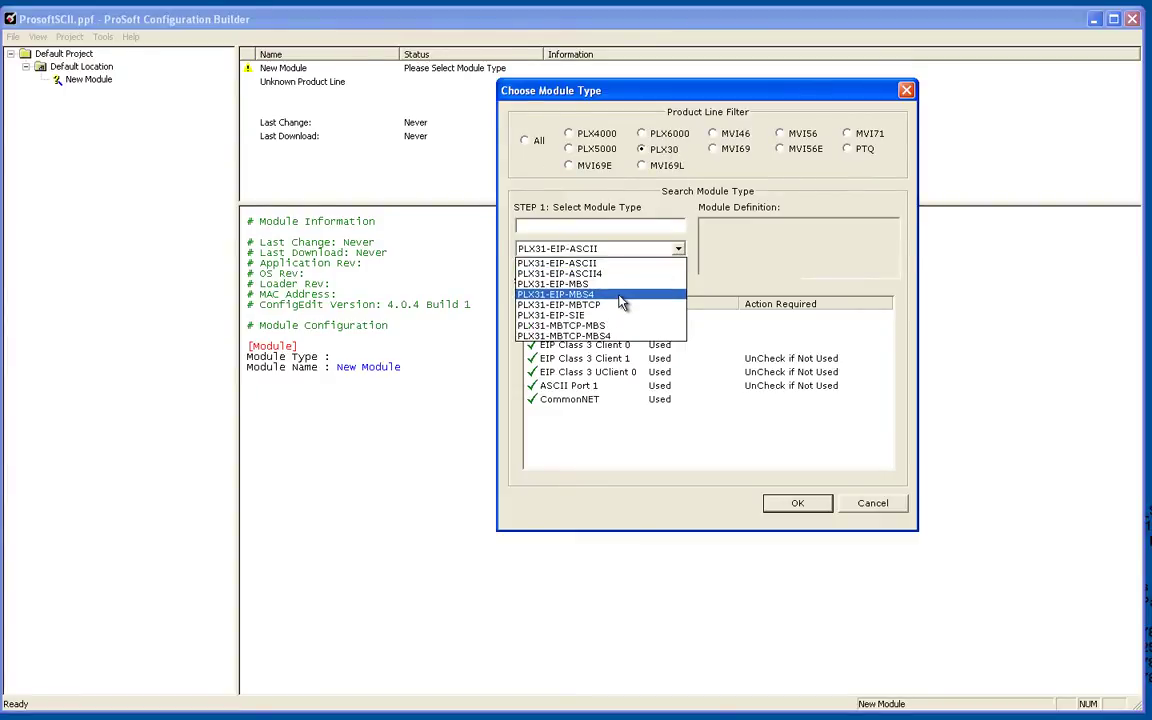
{"action": "left_click", "coordinate": [621, 298]}
{"action": "left_click", "coordinate": [795, 503]}
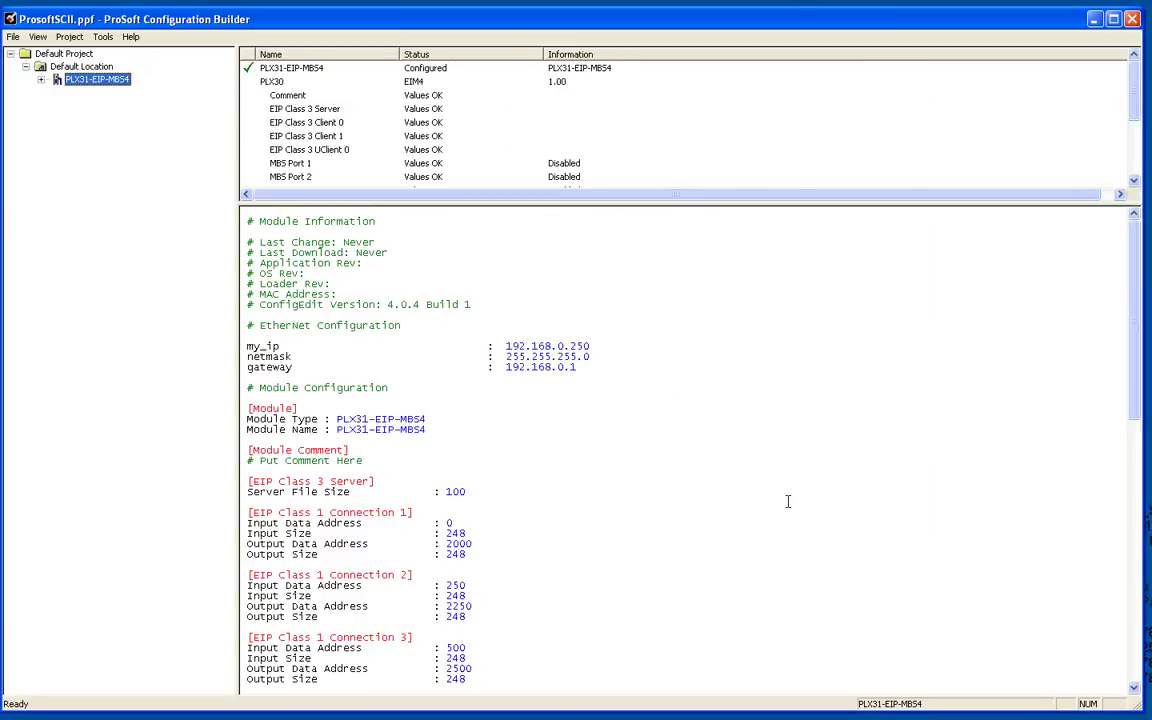
{"action": "left_click", "coordinate": [43, 80]}
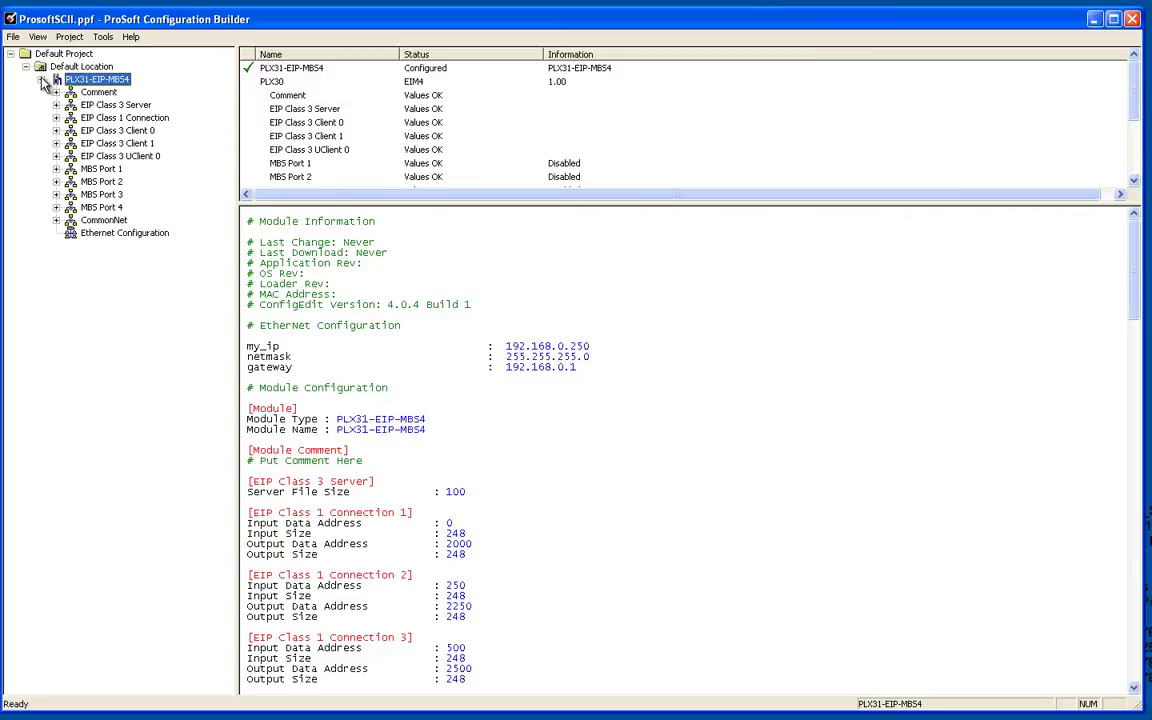
- Set Ethernet Configuration my_ip to 10.1.2.213 and gateway to 10.1.2.1
{"action": "left_click", "coordinate": [114, 235]}
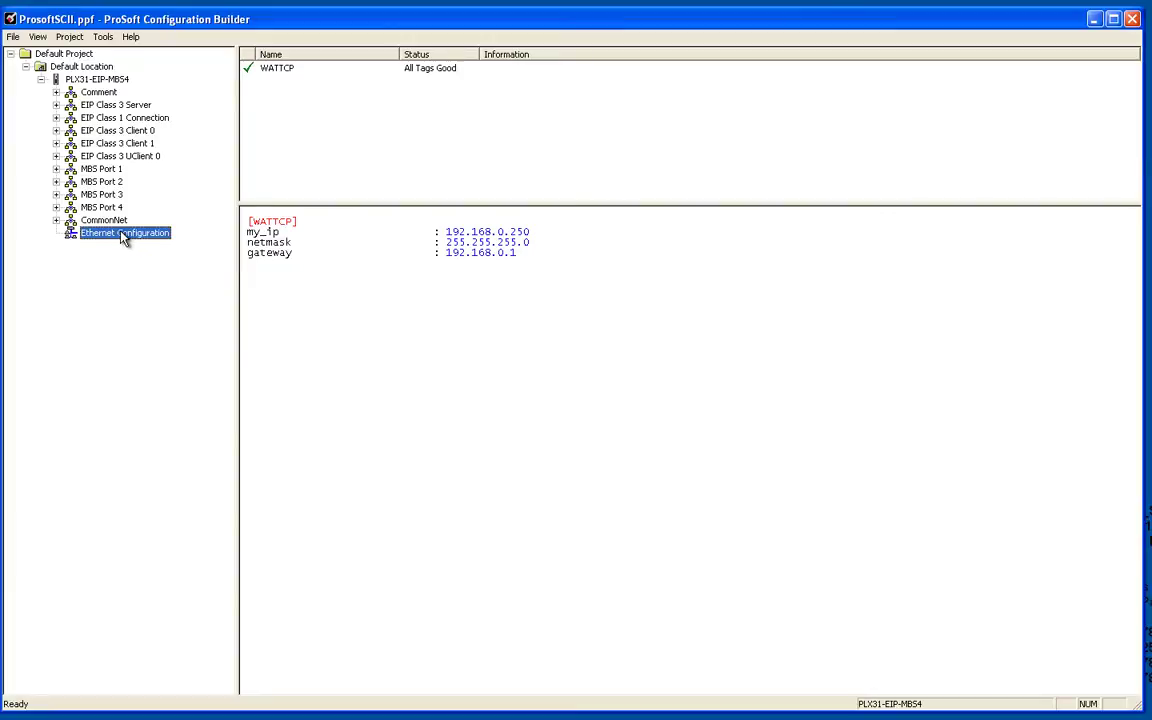
{"action": "double_click", "coordinate": [123, 236]}
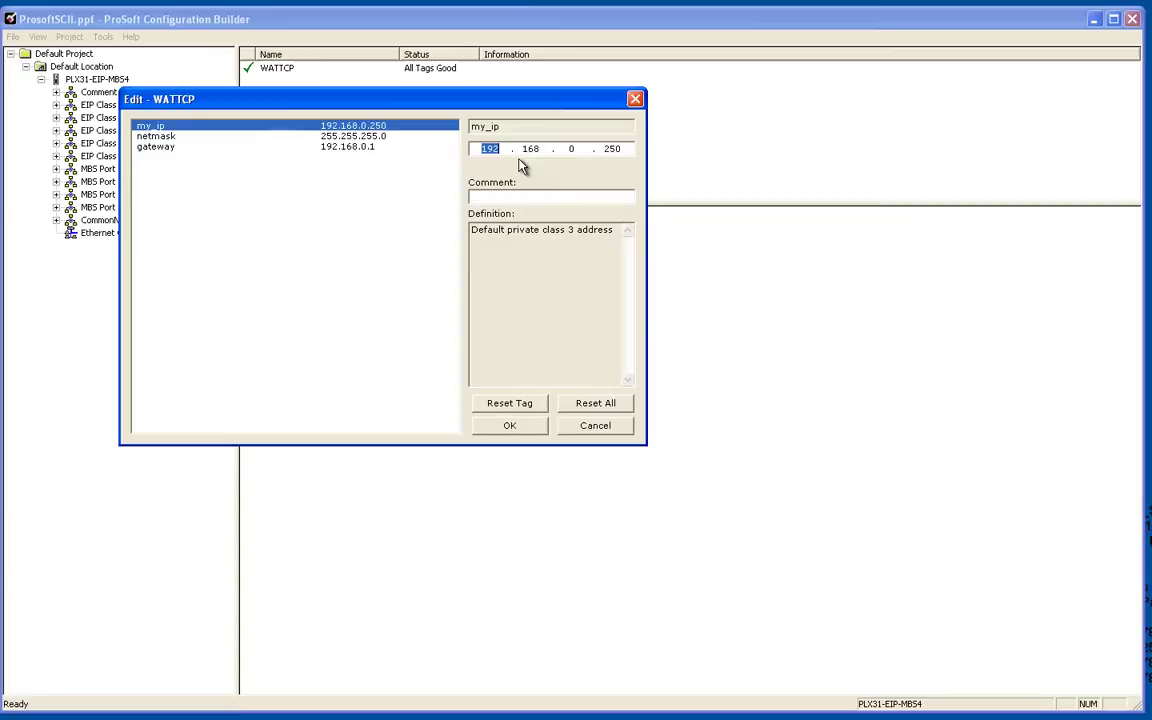
{"action": "type", "text": "20"}
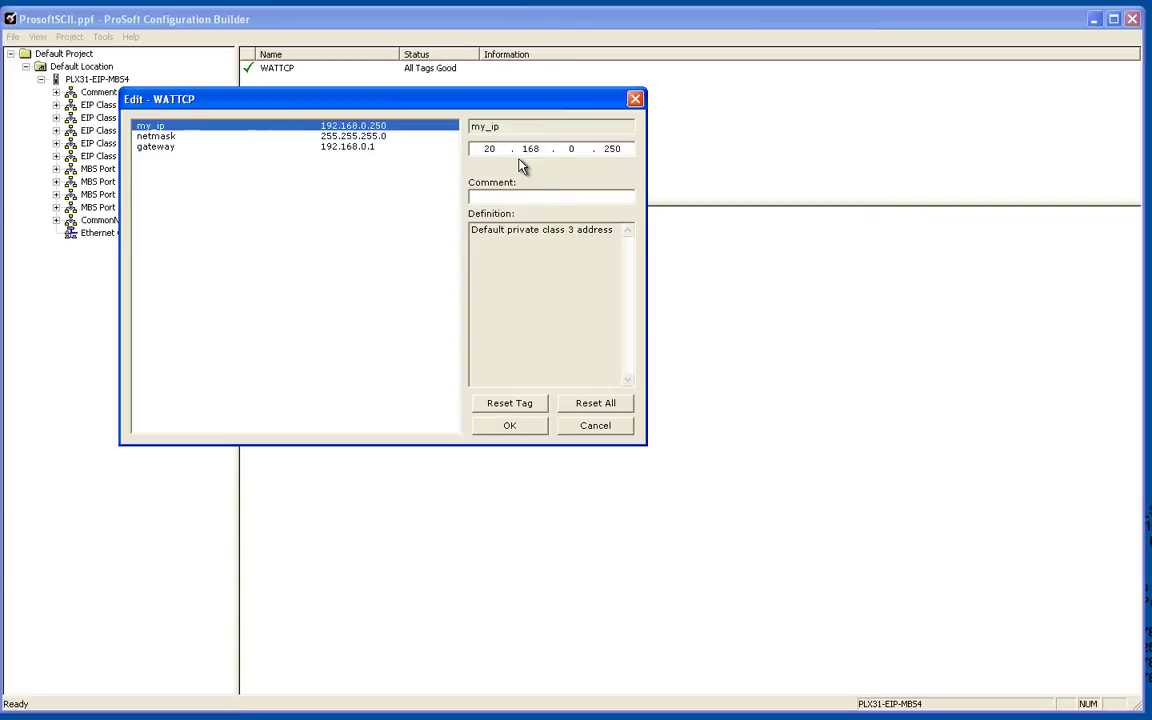
{"action": "key", "text": "BackSpace"}
{"action": "key", "text": "BackSpace"}
{"action": "type", "text": "10.1.2.213"}
{"action": "left_click", "coordinate": [370, 148]}
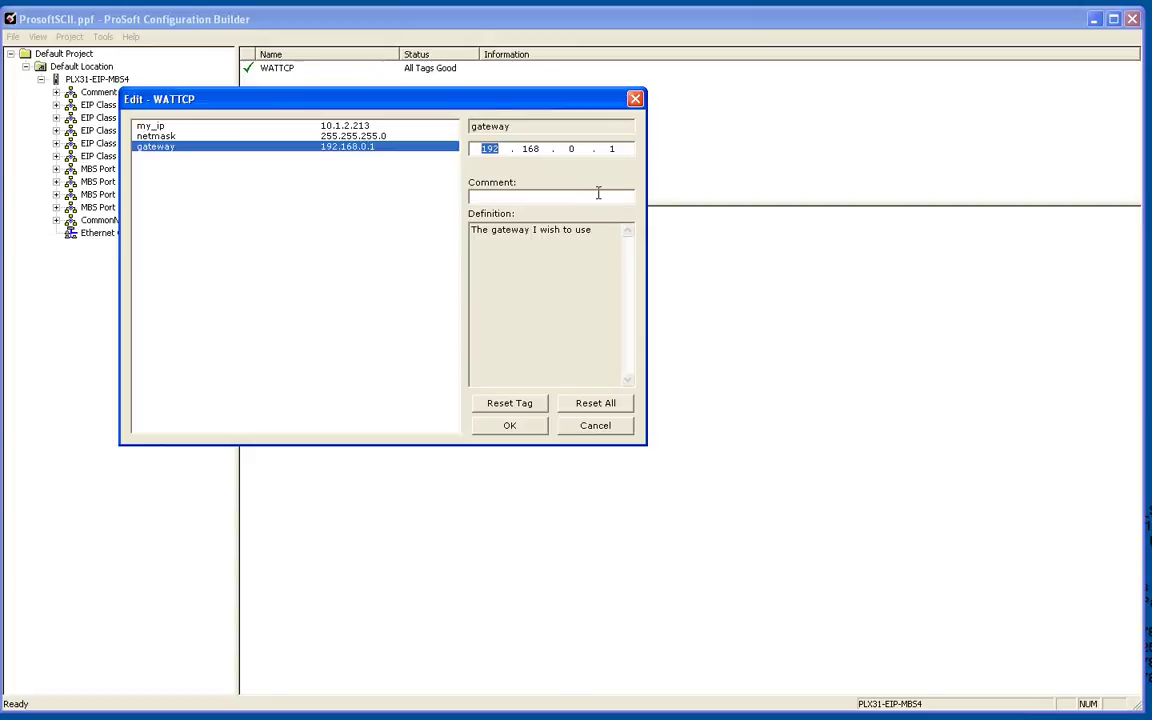
{"action": "type", "text": "10.1.2.1"}
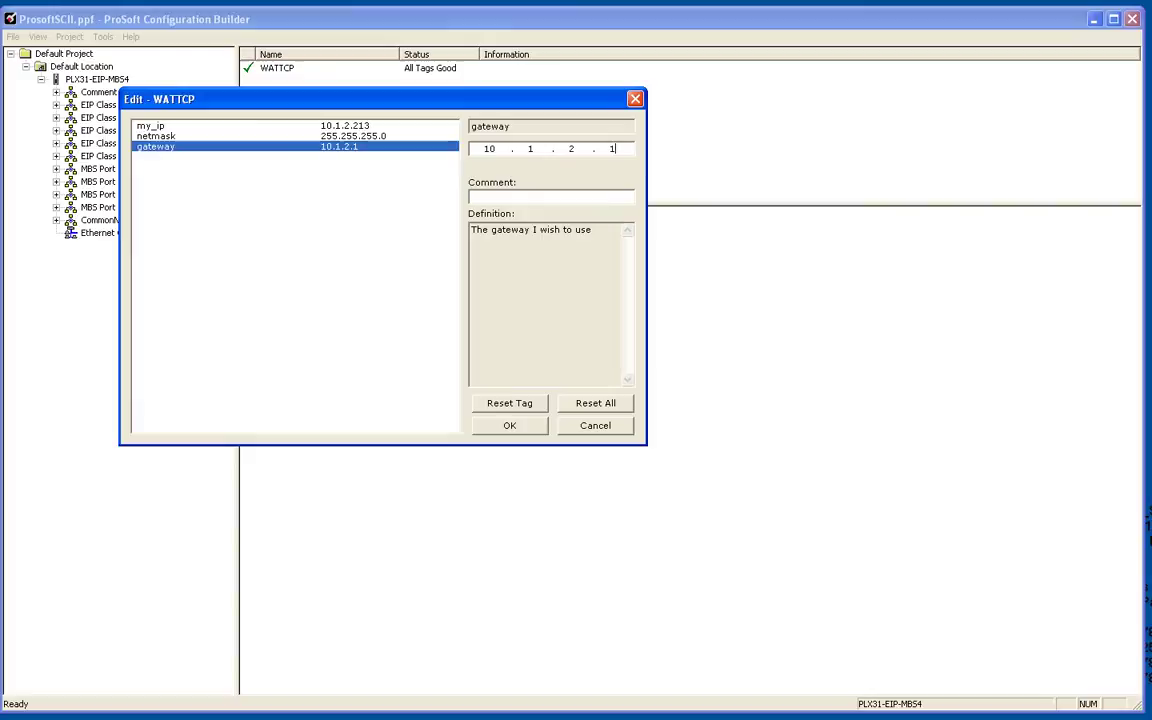
{"action": "left_click", "coordinate": [515, 426]}
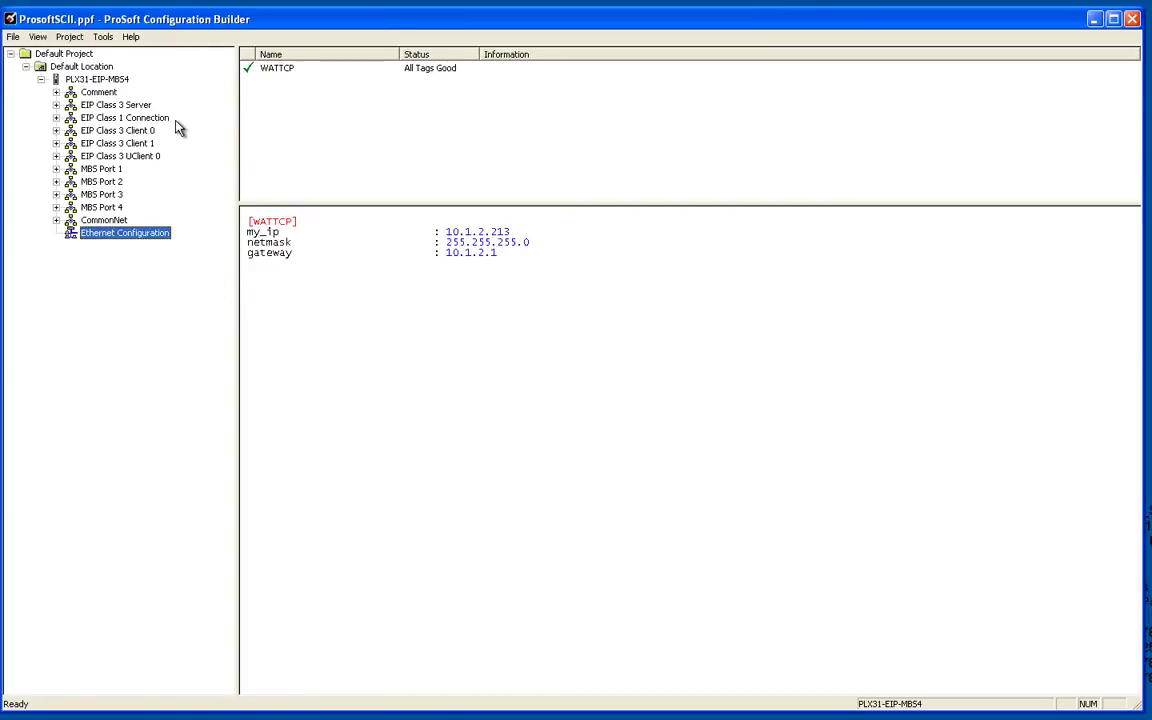
- Set Modbus Port 1 Enabled to Yes with Minimum Response Delay 10, then show Modbus Port 1 Commands
{"action": "left_click", "coordinate": [56, 168]}
{"action": "left_click", "coordinate": [115, 181]}
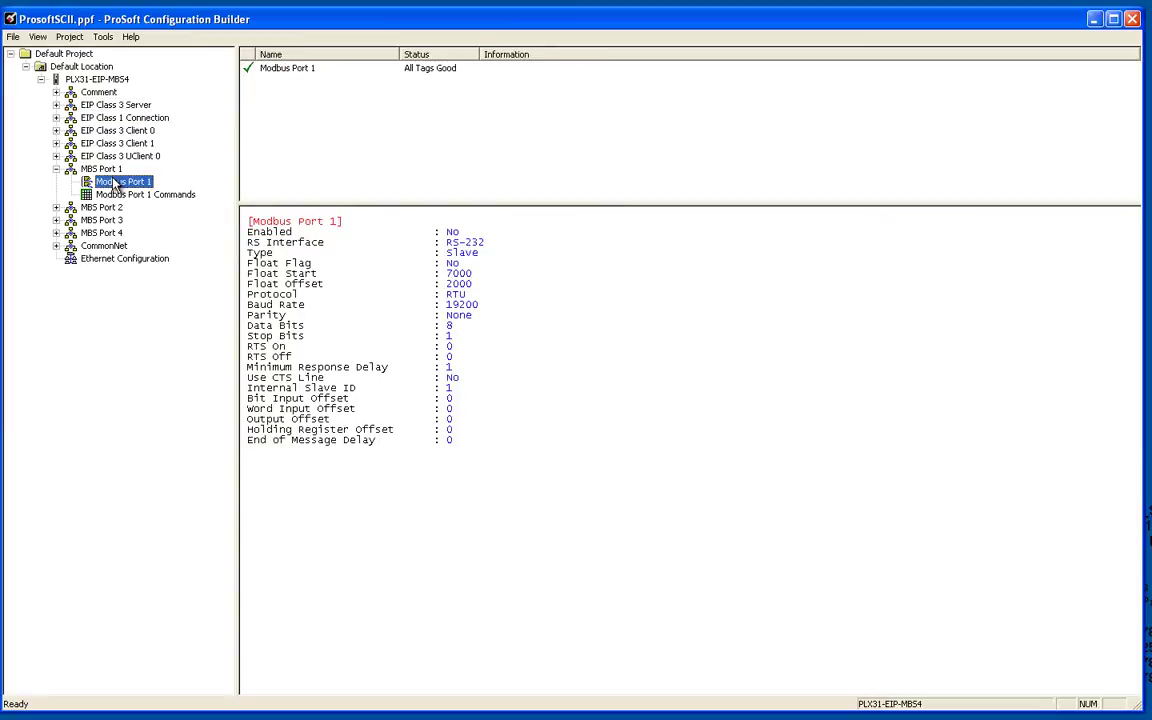
{"action": "double_click", "coordinate": [115, 182]}
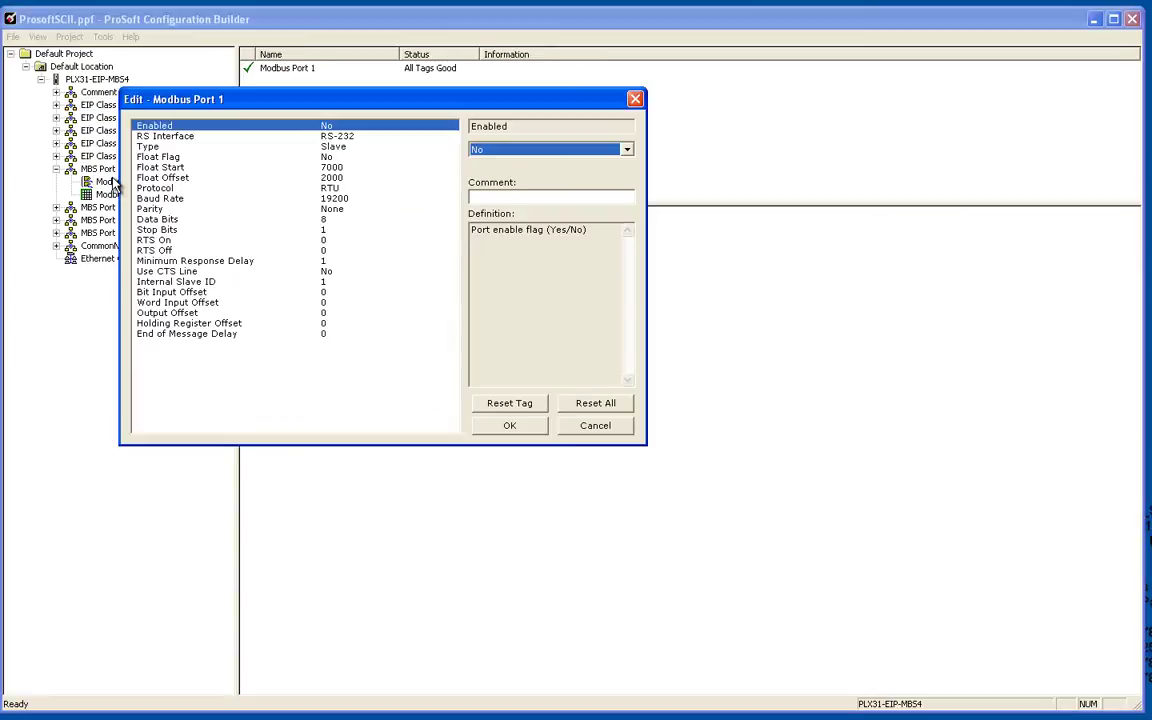
{"action": "left_click", "coordinate": [534, 155]}
{"action": "left_click", "coordinate": [522, 164]}
{"action": "left_click", "coordinate": [252, 262]}
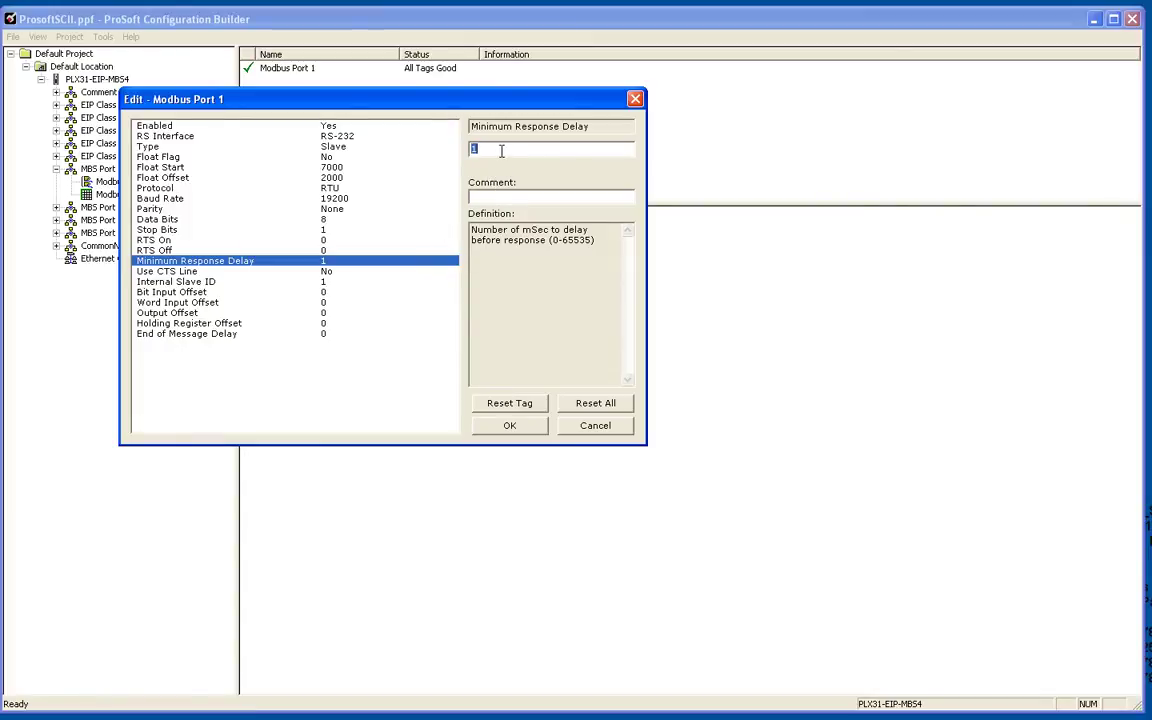
{"action": "type", "text": "10"}
{"action": "left_click", "coordinate": [509, 425]}
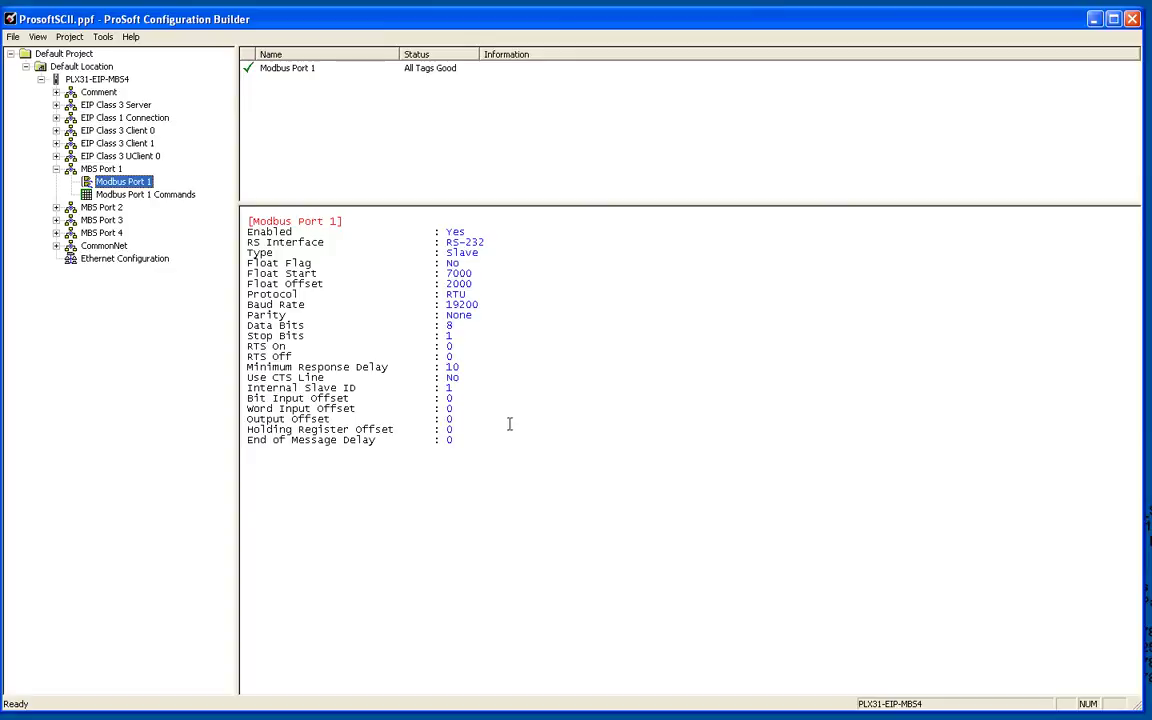
{"action": "left_click", "coordinate": [158, 198]}
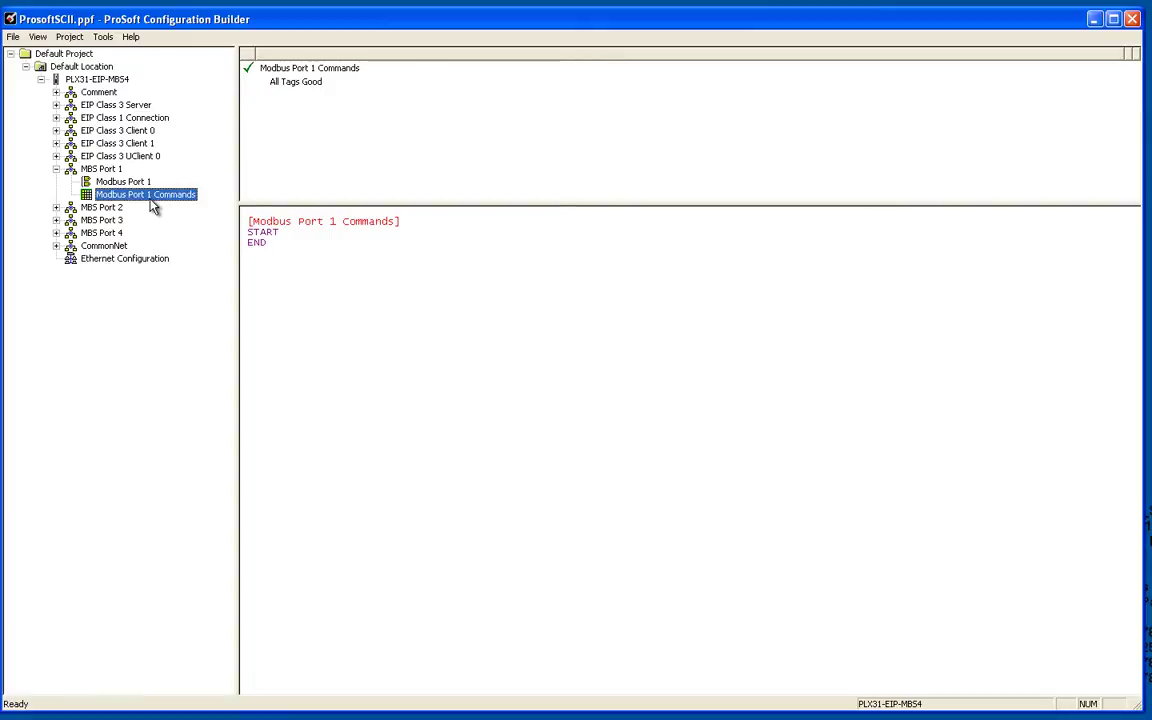
- Start Download from PC to Device for the PLX31-EIP-MBS4 and browse the network for devices
{"action": "left_click", "coordinate": [108, 80]}
{"action": "right_click", "coordinate": [110, 81]}
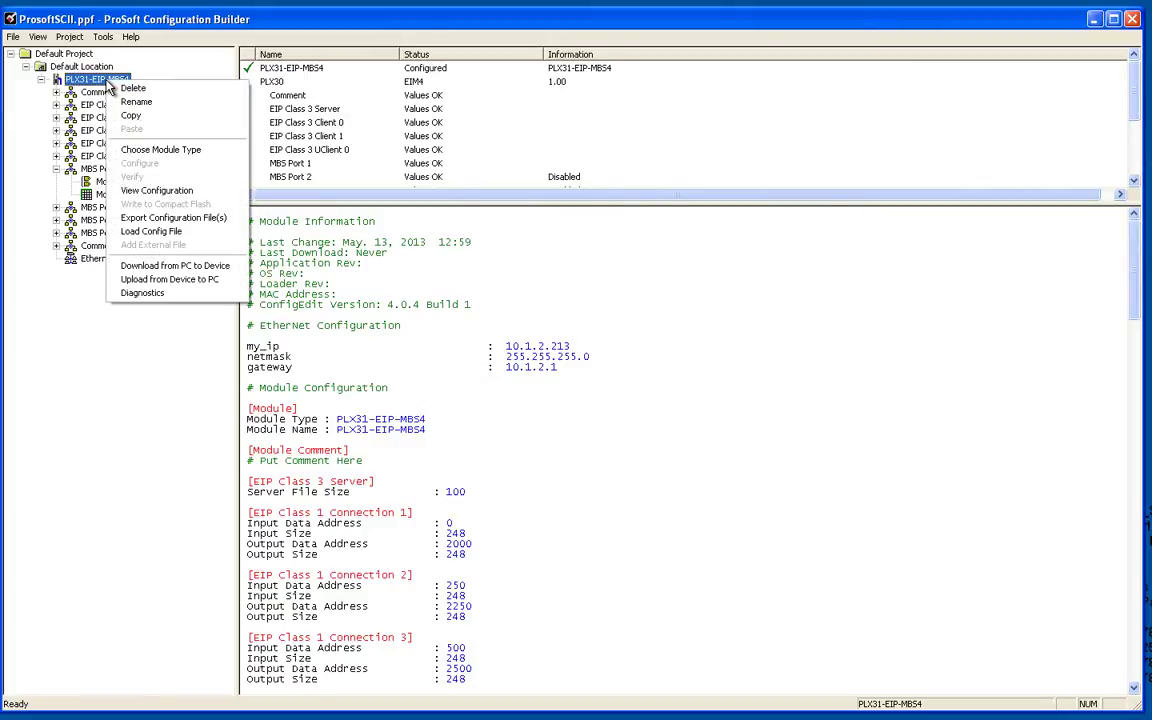
{"action": "left_click", "coordinate": [176, 266]}
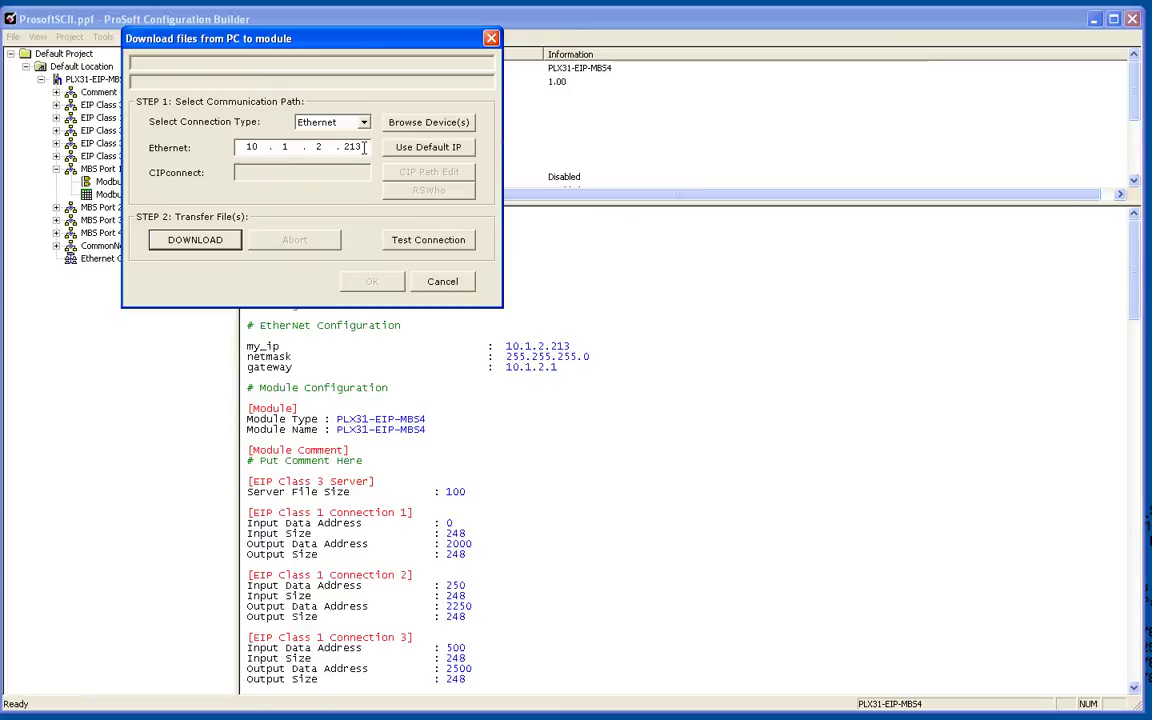
{"action": "left_click", "coordinate": [430, 123]}
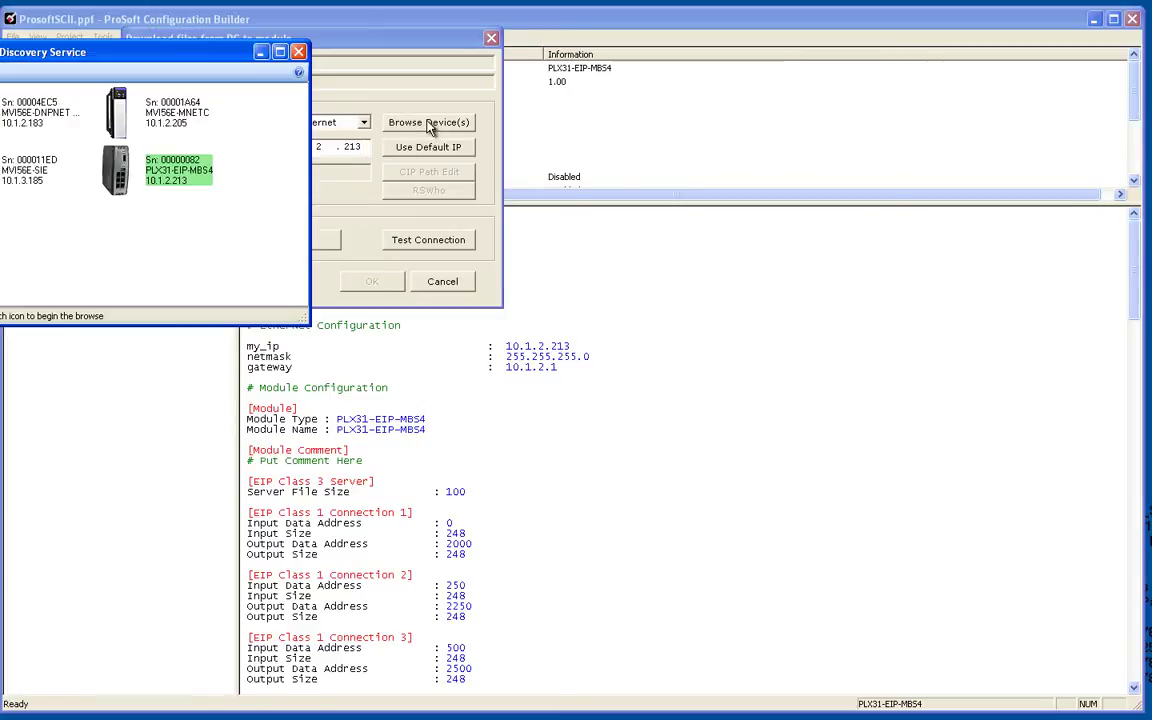
{"action": "left_click", "coordinate": [300, 52]}
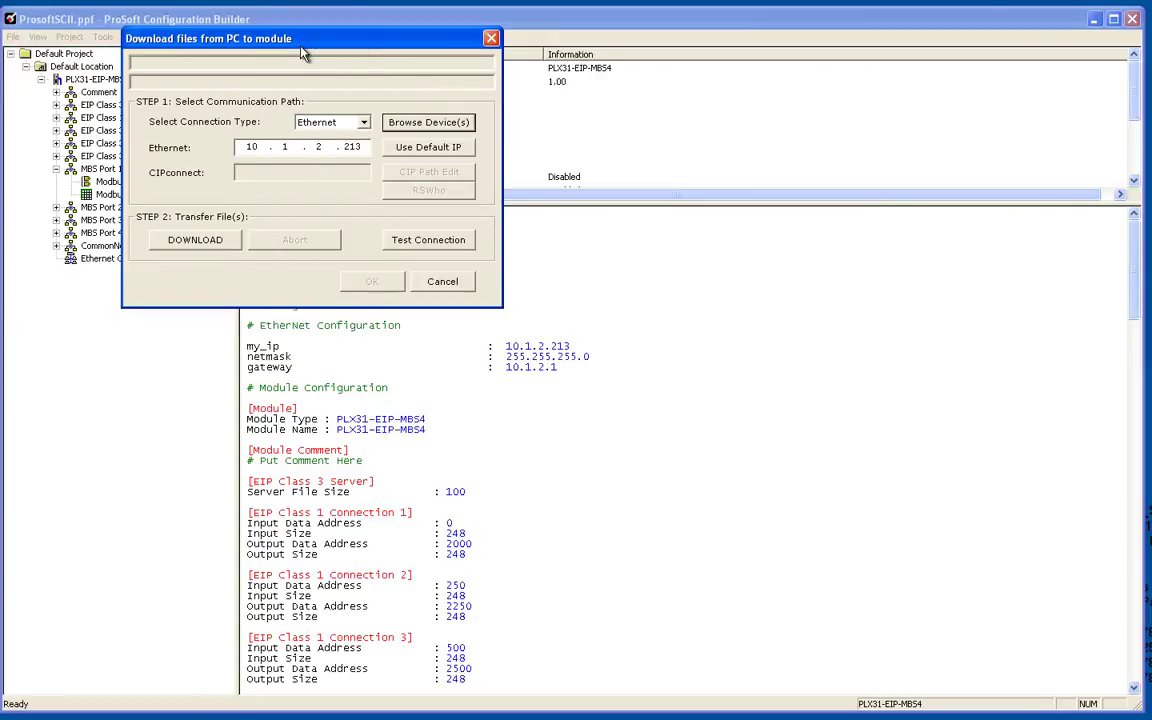
- Test the connection to 10.1.2.213 and download the configuration
{"action": "left_click", "coordinate": [419, 244]}
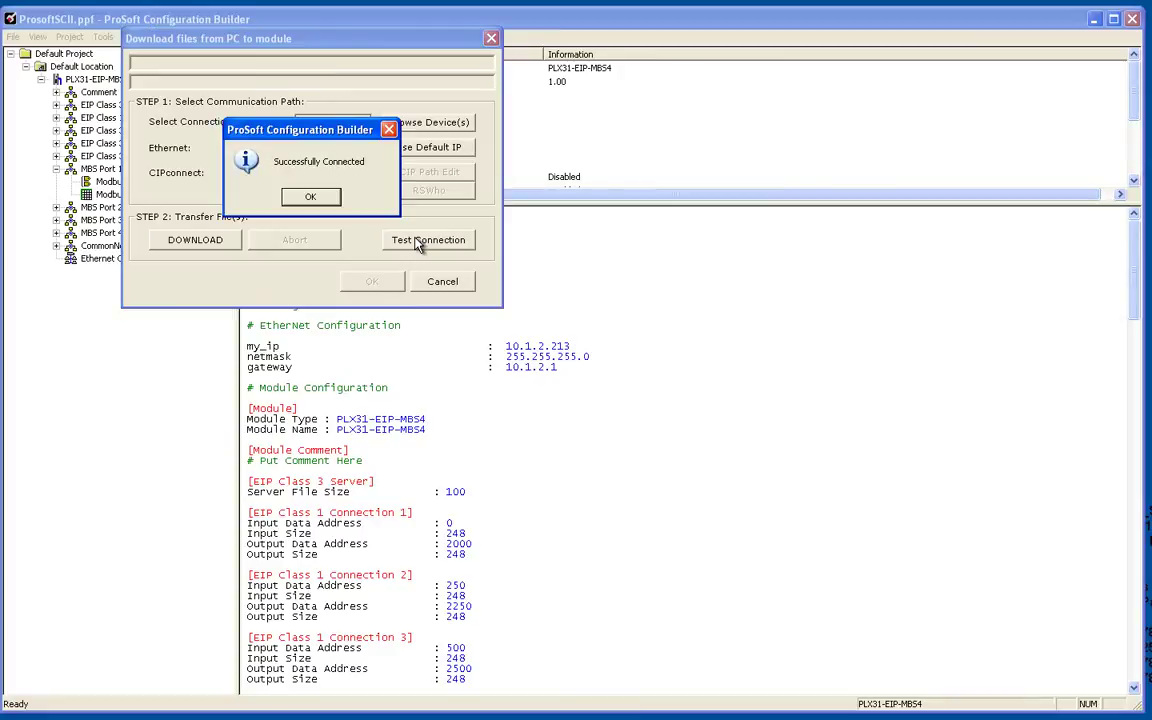
{"action": "left_click", "coordinate": [326, 197]}
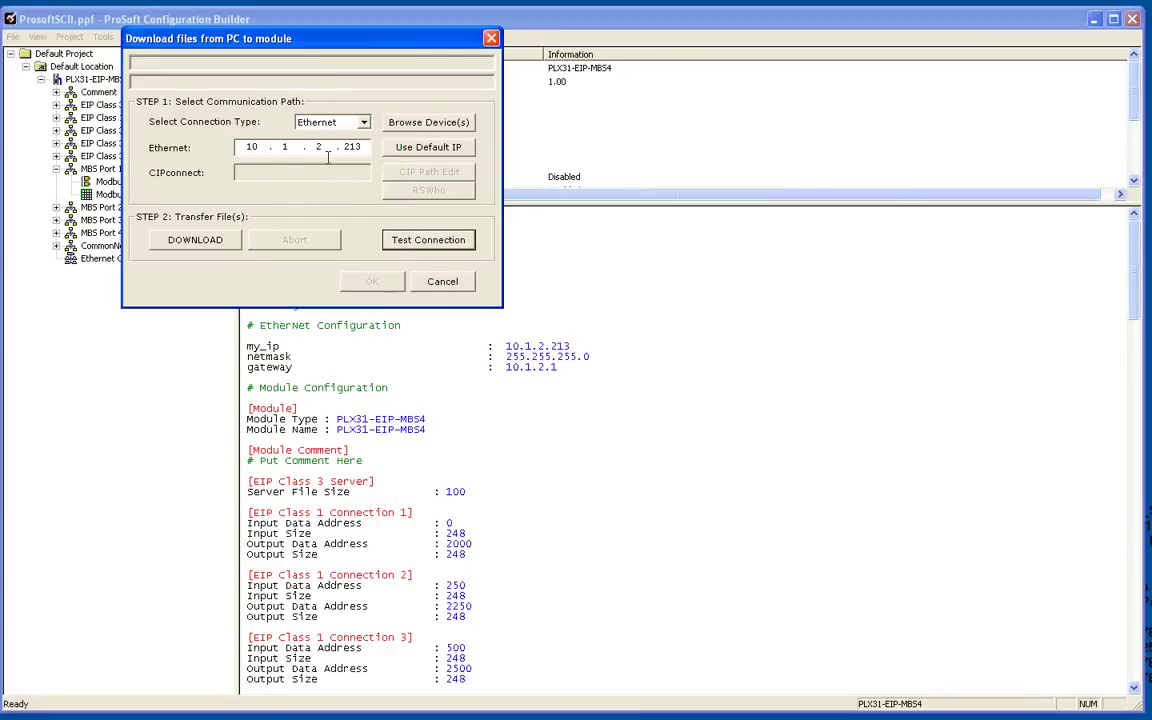
{"action": "left_click", "coordinate": [187, 241]}
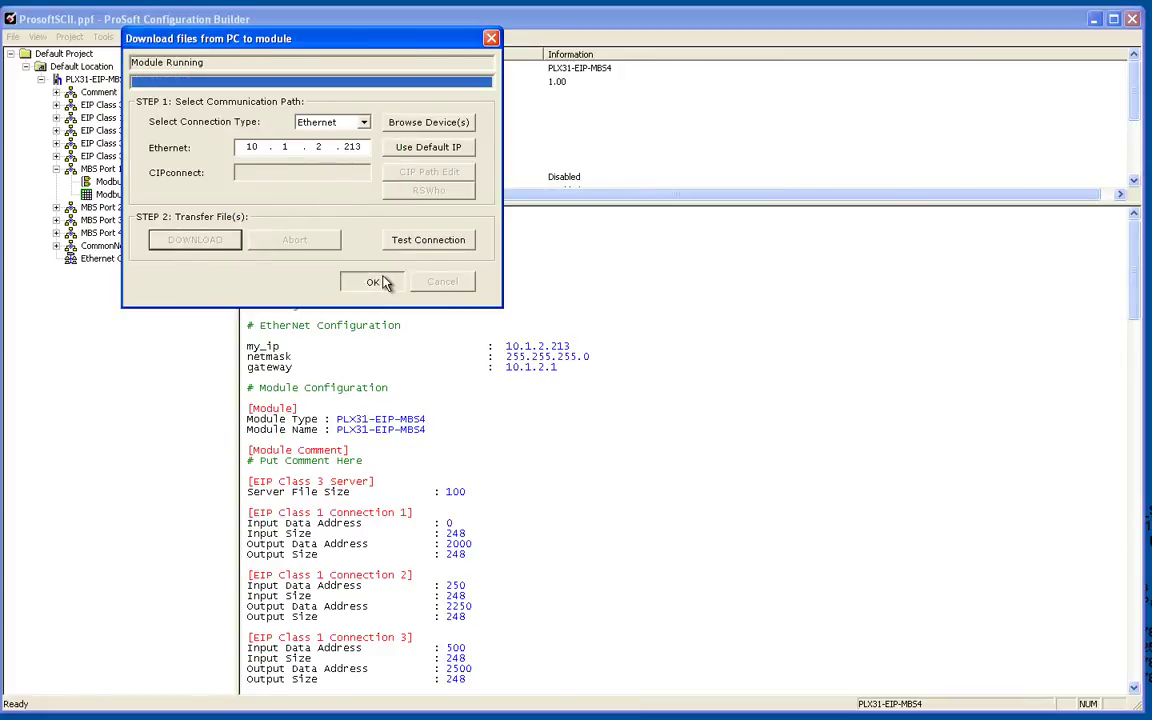
{"action": "left_click", "coordinate": [378, 280]}
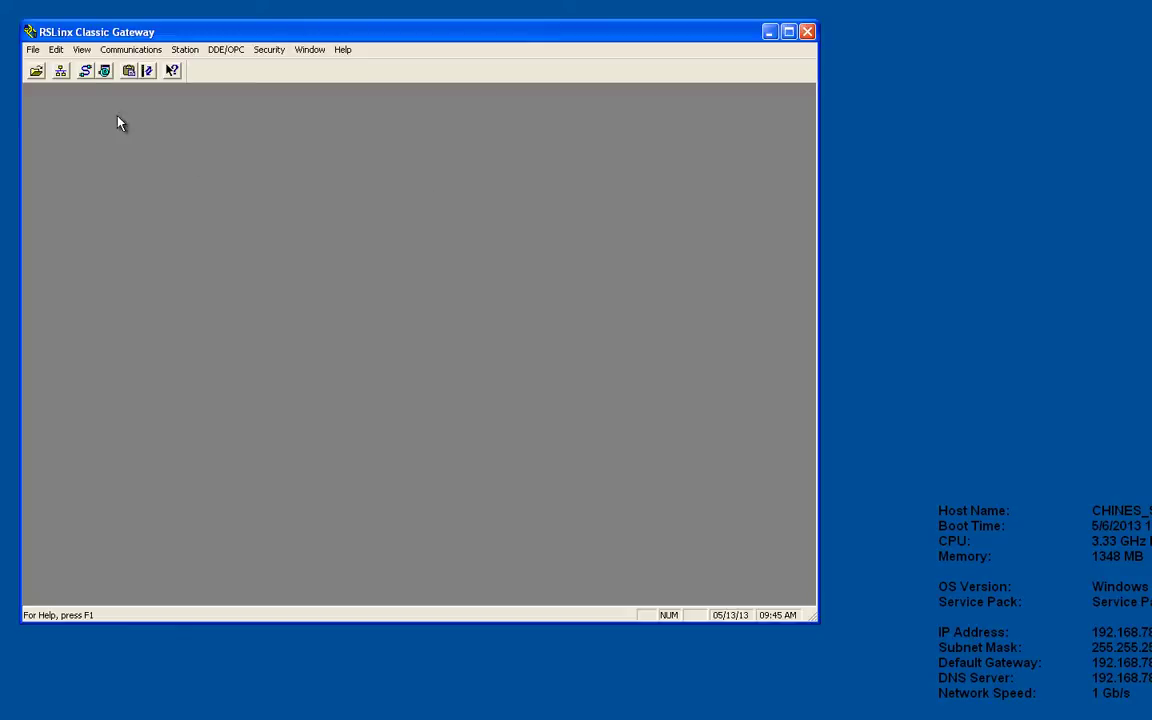
- Browse AB_ETHIP-1 in a maximized RSWho Details view and select the 10.1.2.213 PLX31-EIP-MBS4
{"action": "left_click", "coordinate": [61, 72]}
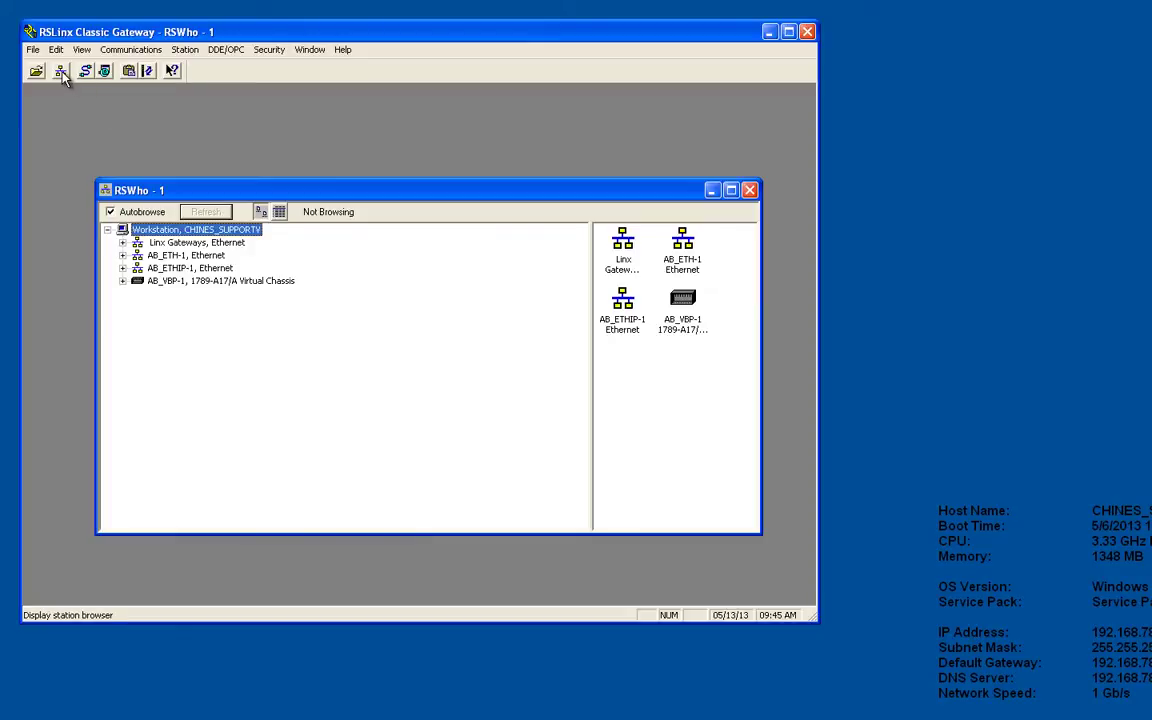
{"action": "left_click", "coordinate": [156, 269]}
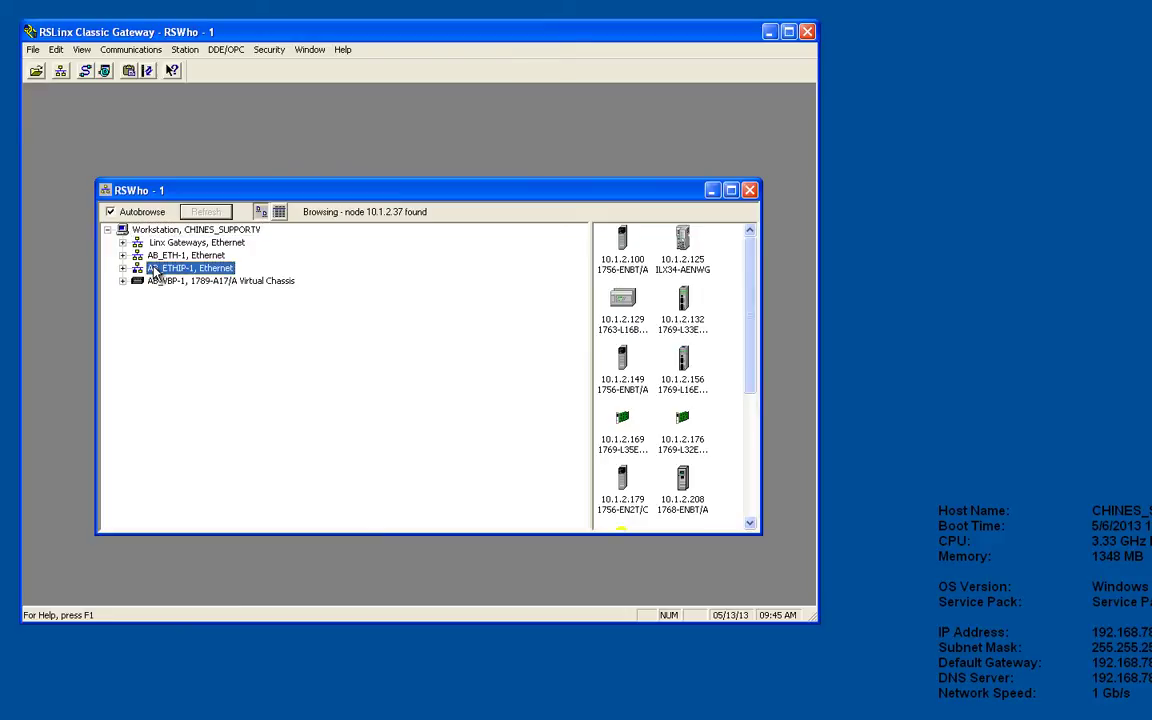
{"action": "double_click", "coordinate": [184, 190]}
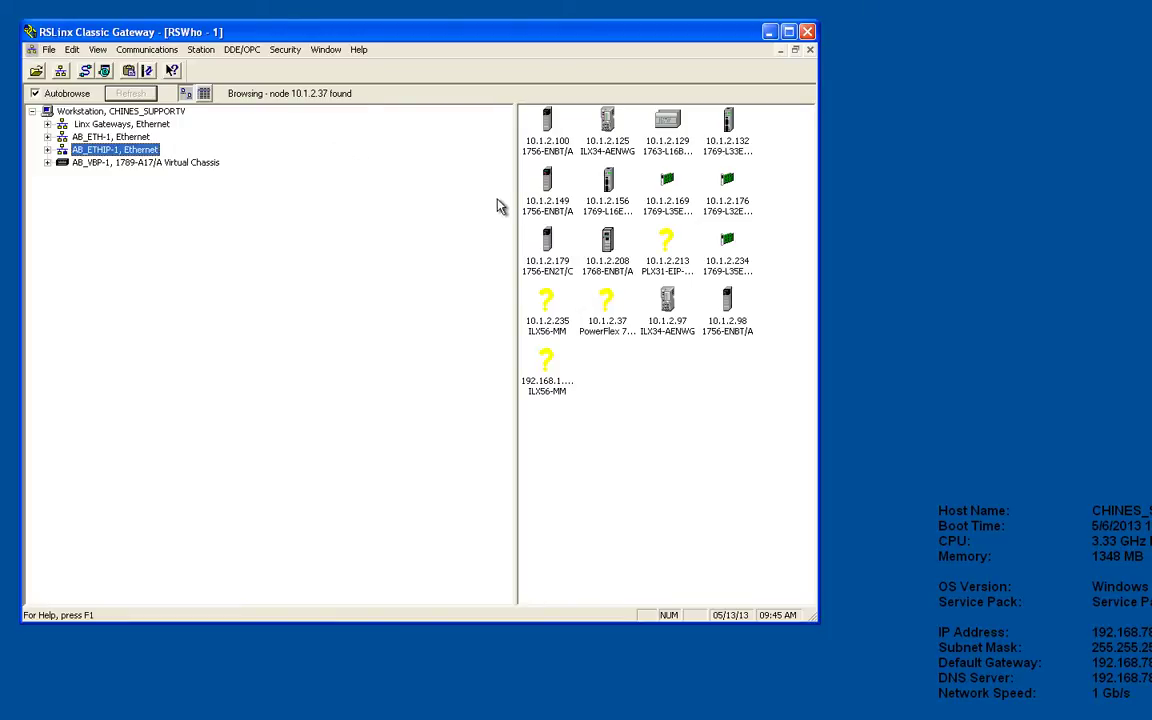
{"action": "left_click_drag", "start_coordinate": [516, 200], "coordinate": [368, 200]}
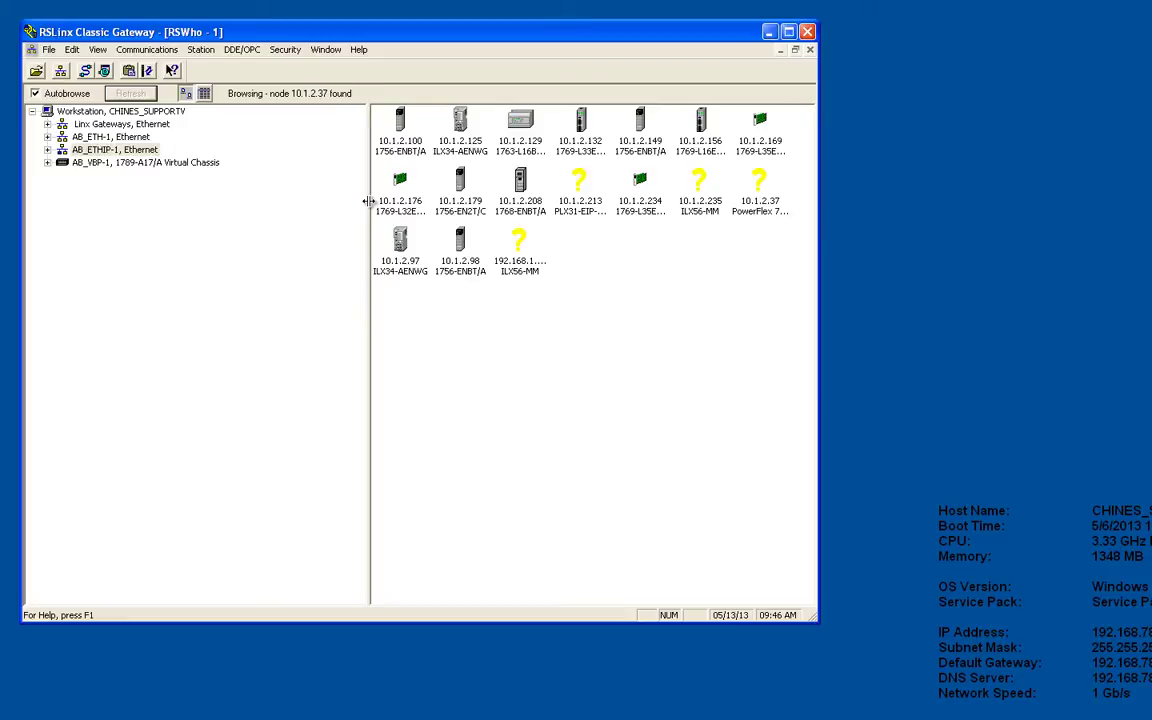
{"action": "left_click", "coordinate": [203, 93]}
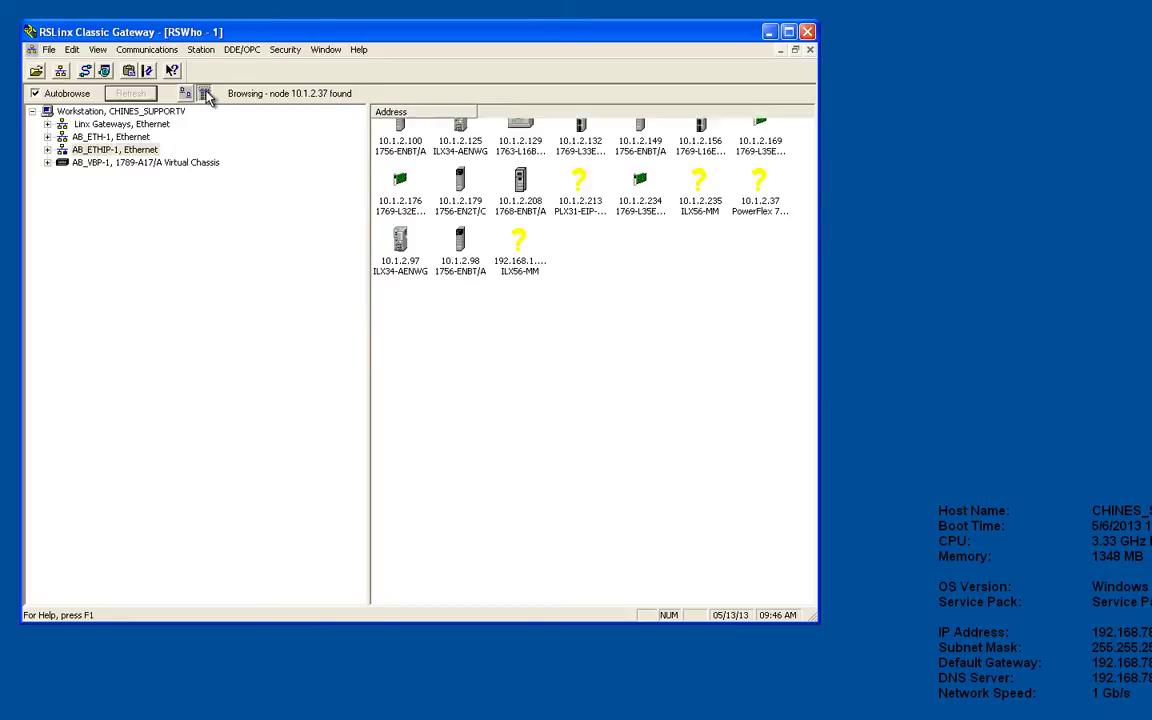
{"action": "left_click", "coordinate": [403, 264]}
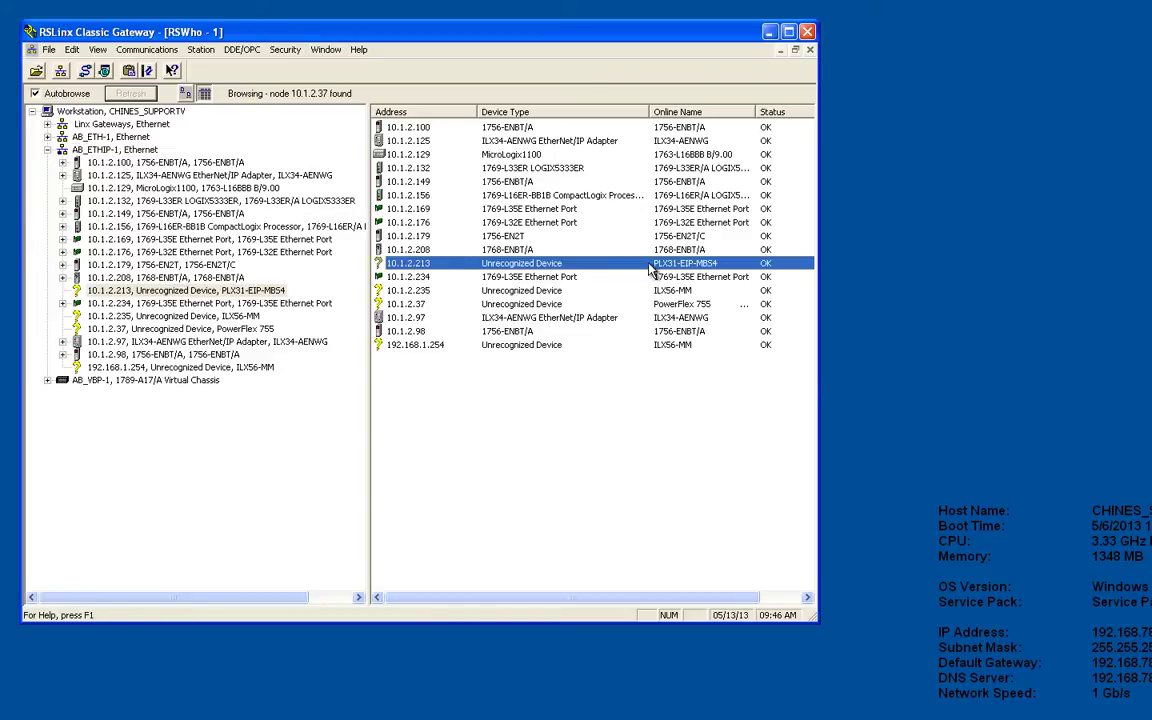
- Upload the EDS file from the 10.1.2.213 device and register it through the EDS Wizard
{"action": "right_click", "coordinate": [423, 262]}
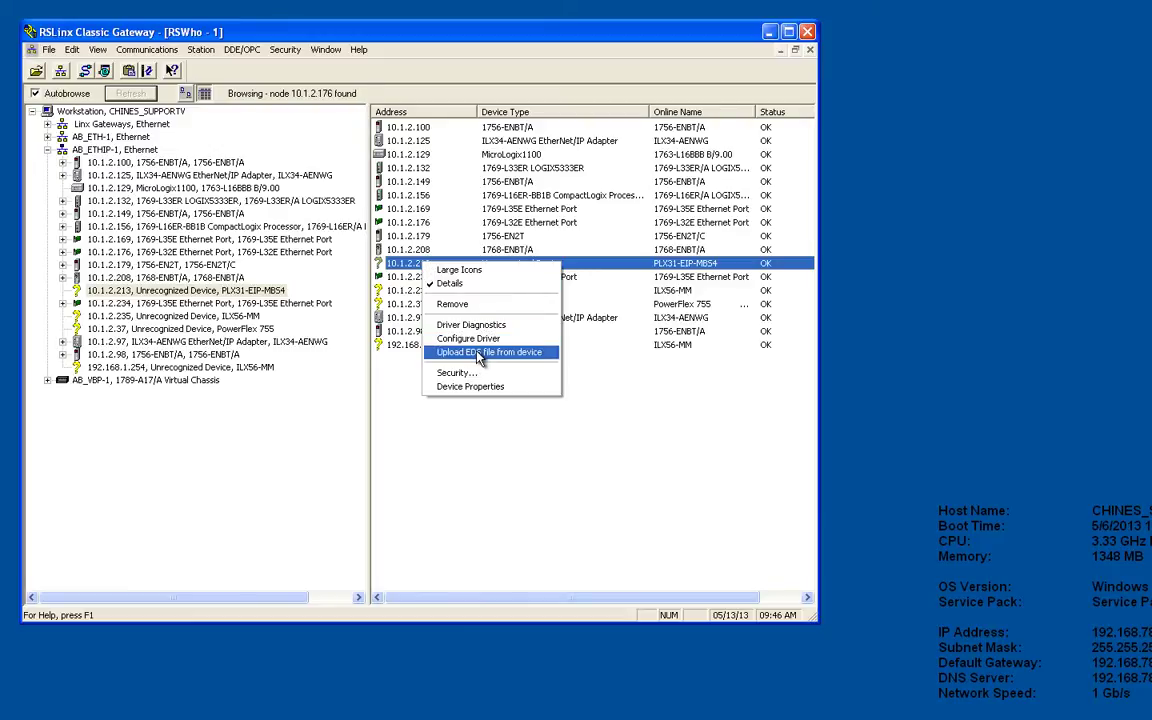
{"action": "left_click", "coordinate": [477, 354]}
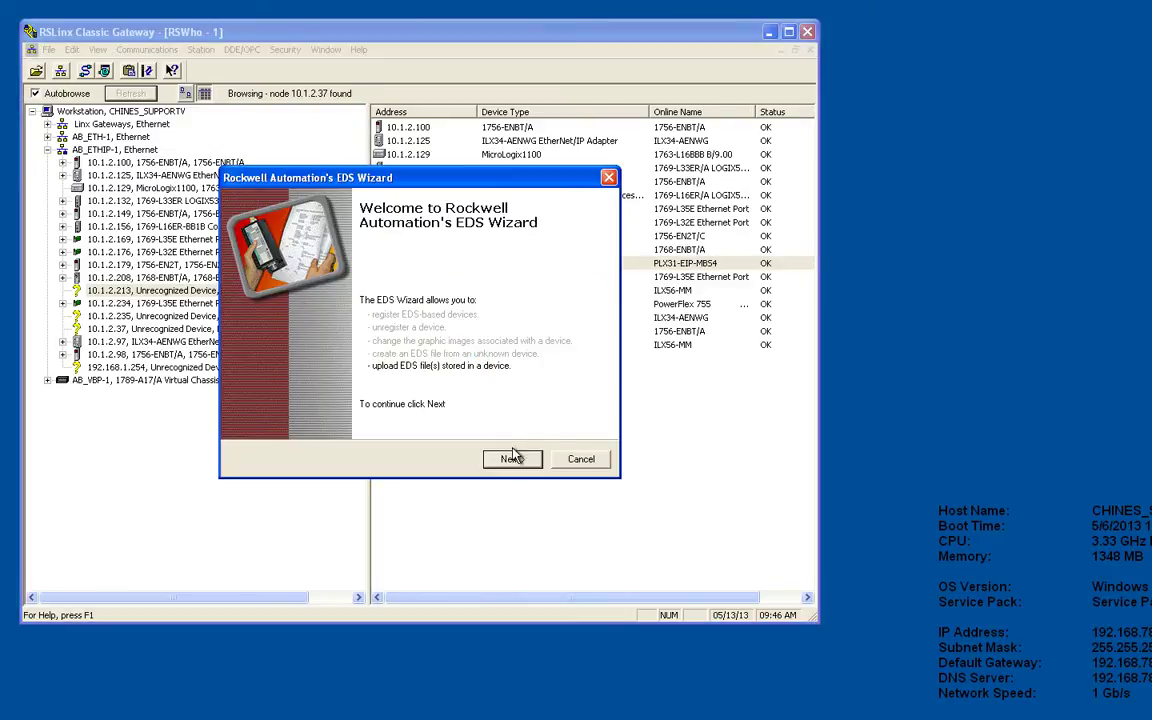
{"action": "left_click", "coordinate": [515, 462]}
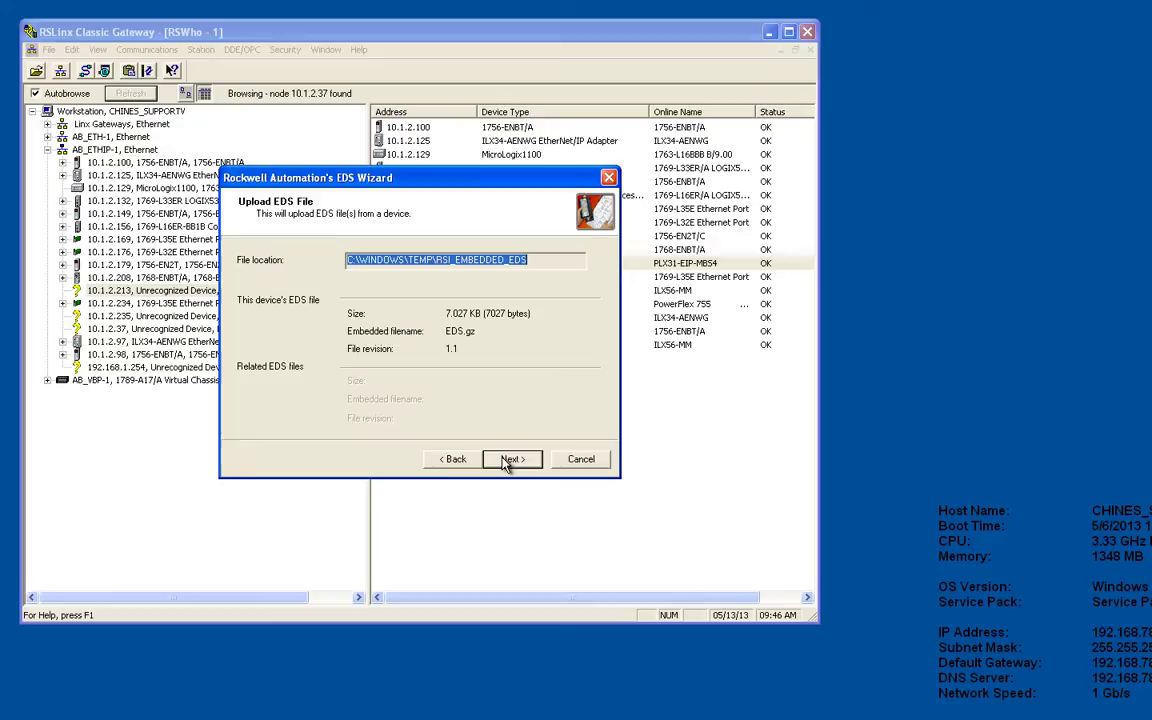
{"action": "left_click", "coordinate": [509, 461]}
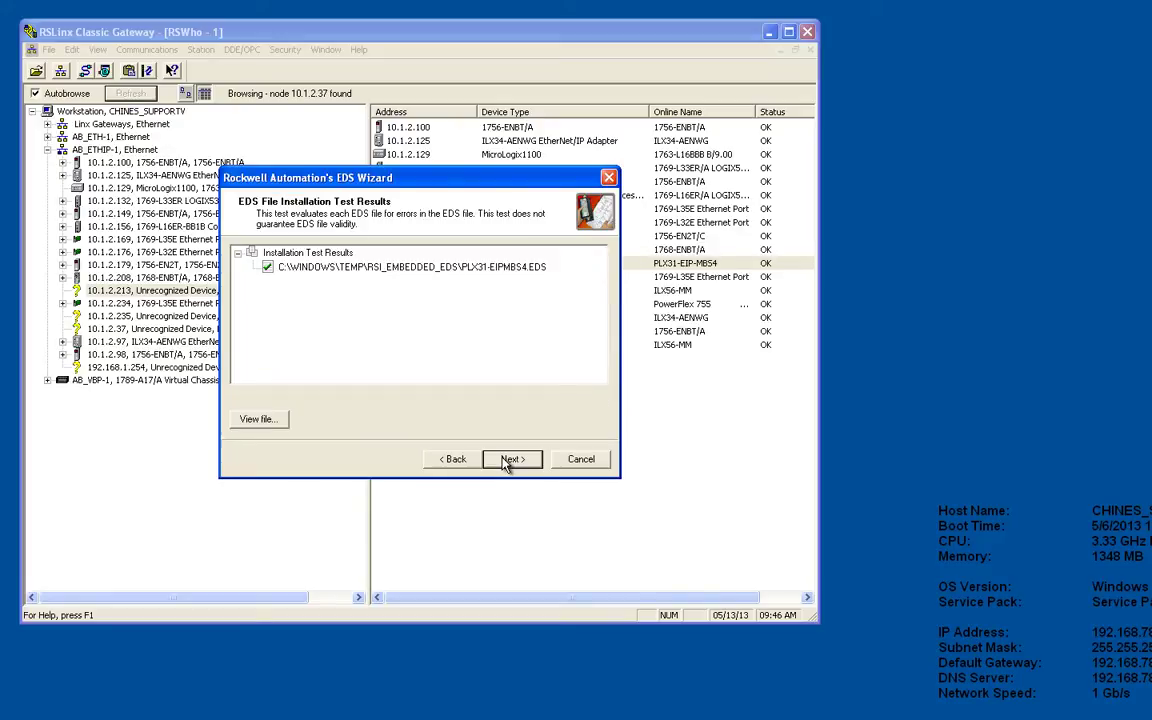
{"action": "left_click", "coordinate": [506, 462]}
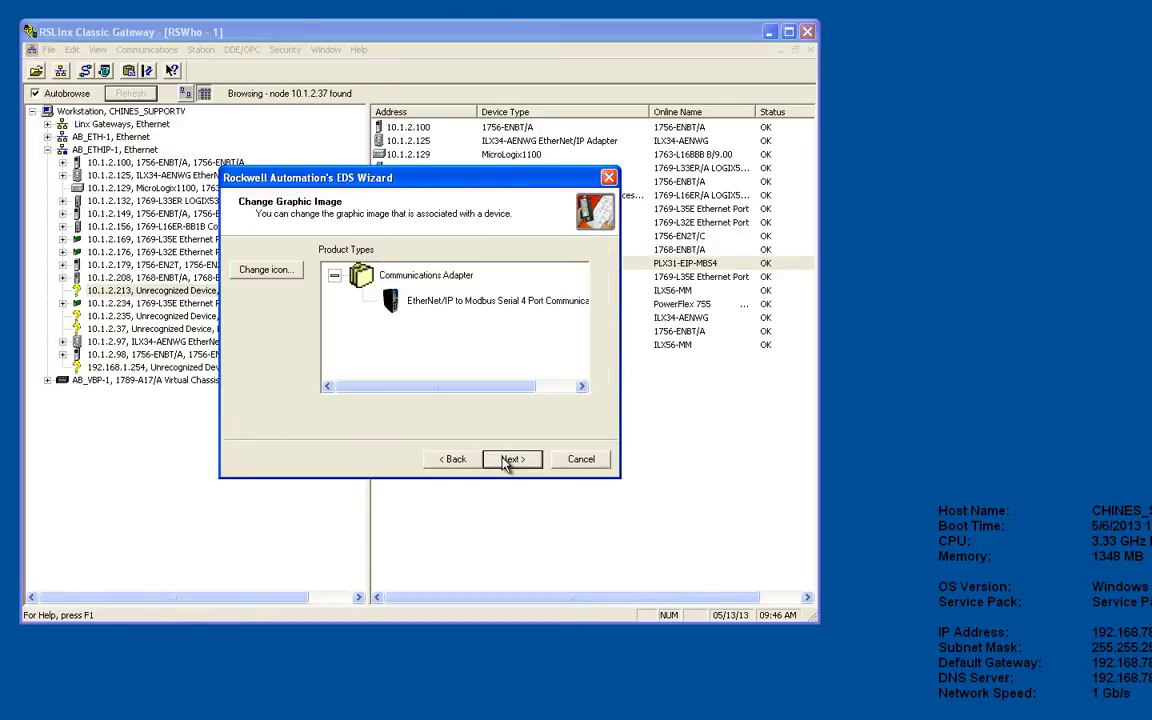
{"action": "left_click", "coordinate": [506, 462]}
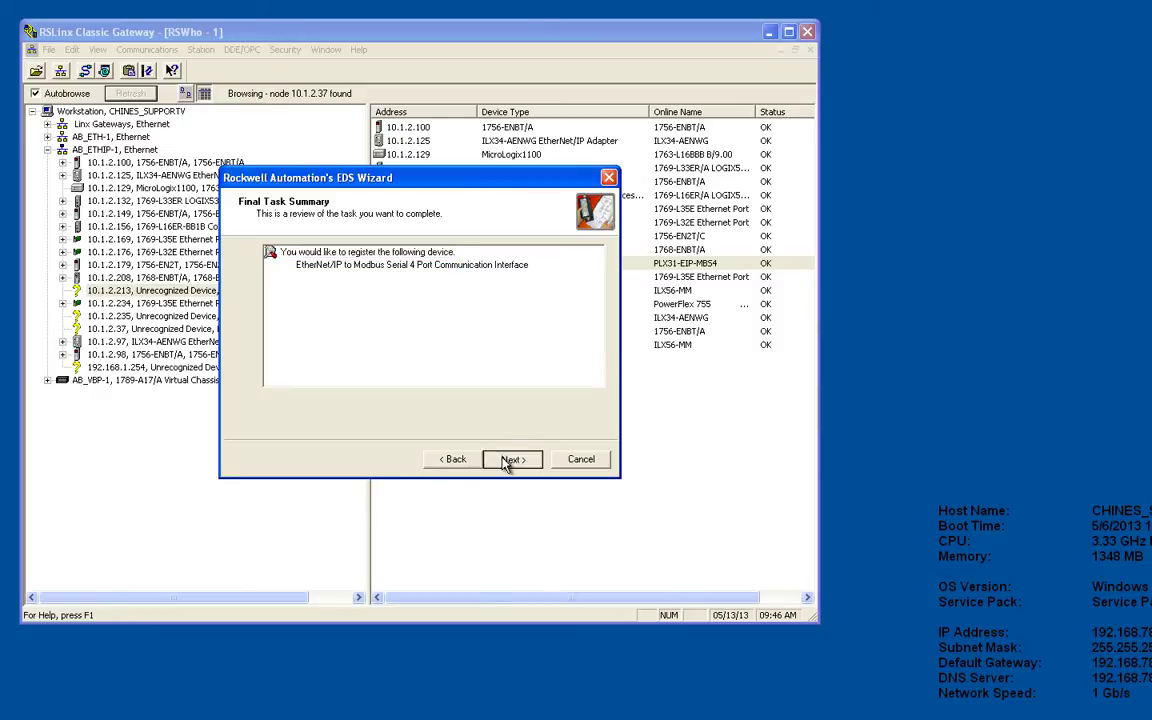
{"action": "left_click", "coordinate": [506, 461]}
{"action": "left_click", "coordinate": [506, 461]}
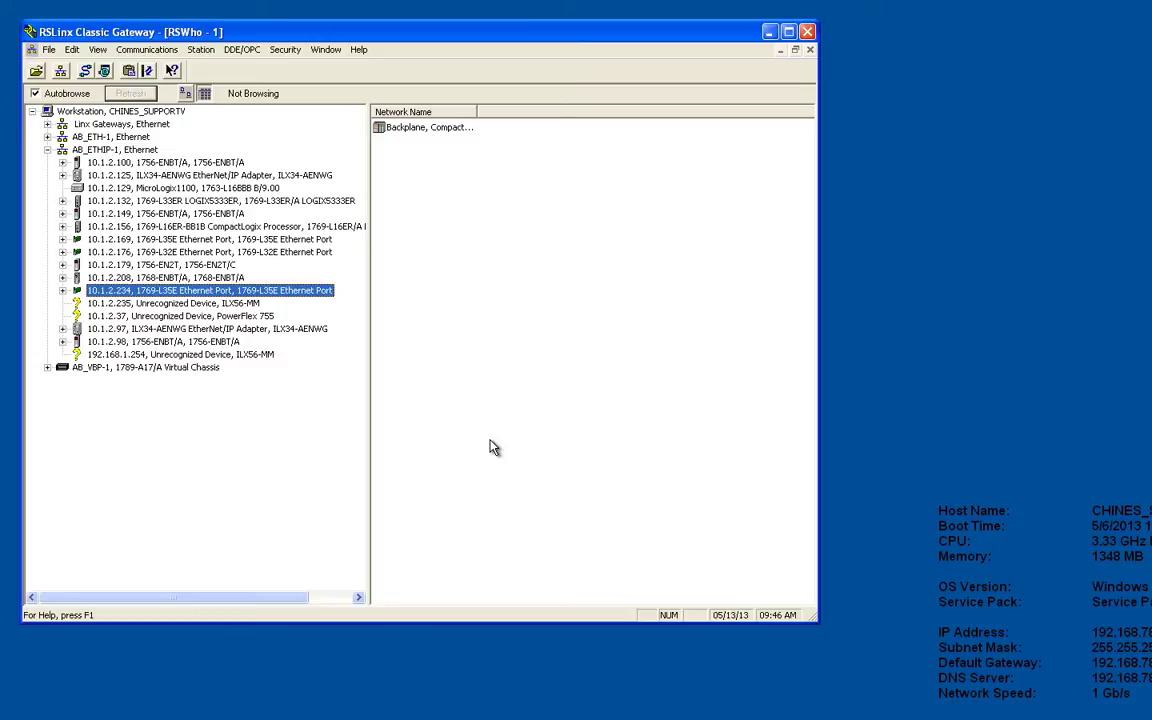
- Reshow AB_ETHIP-1 devices and select the newly recognised gateway at 10.1.2.213
{"action": "left_click", "coordinate": [124, 150]}
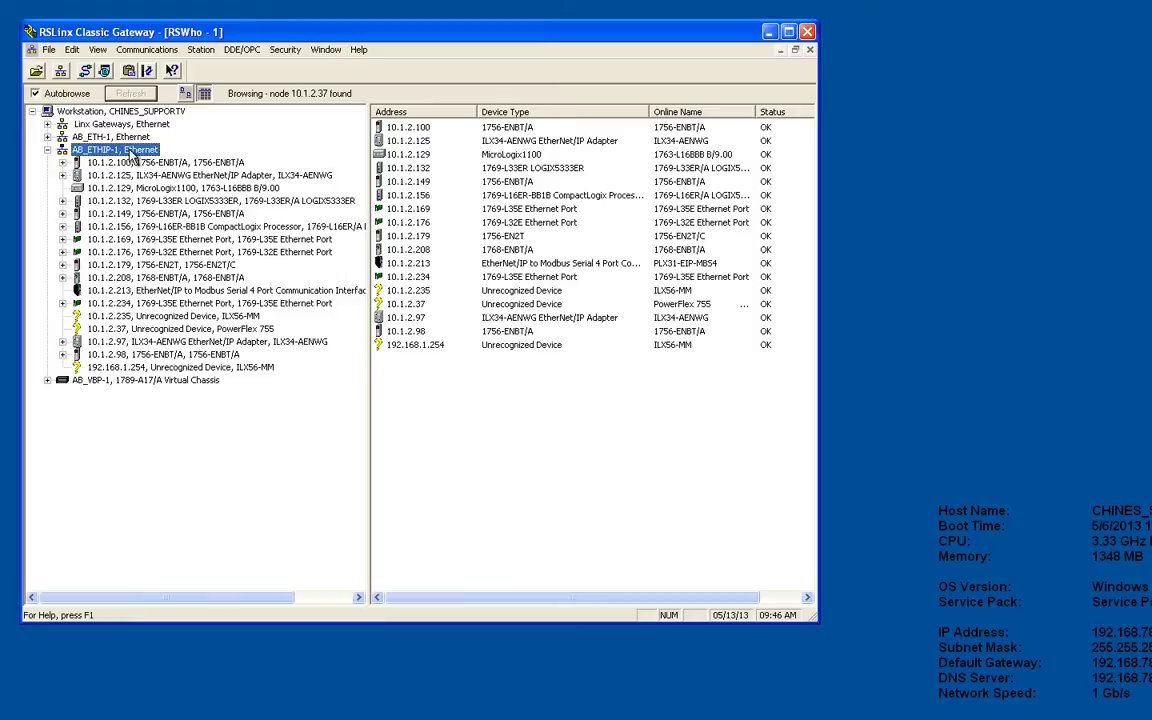
{"action": "left_click", "coordinate": [398, 264]}
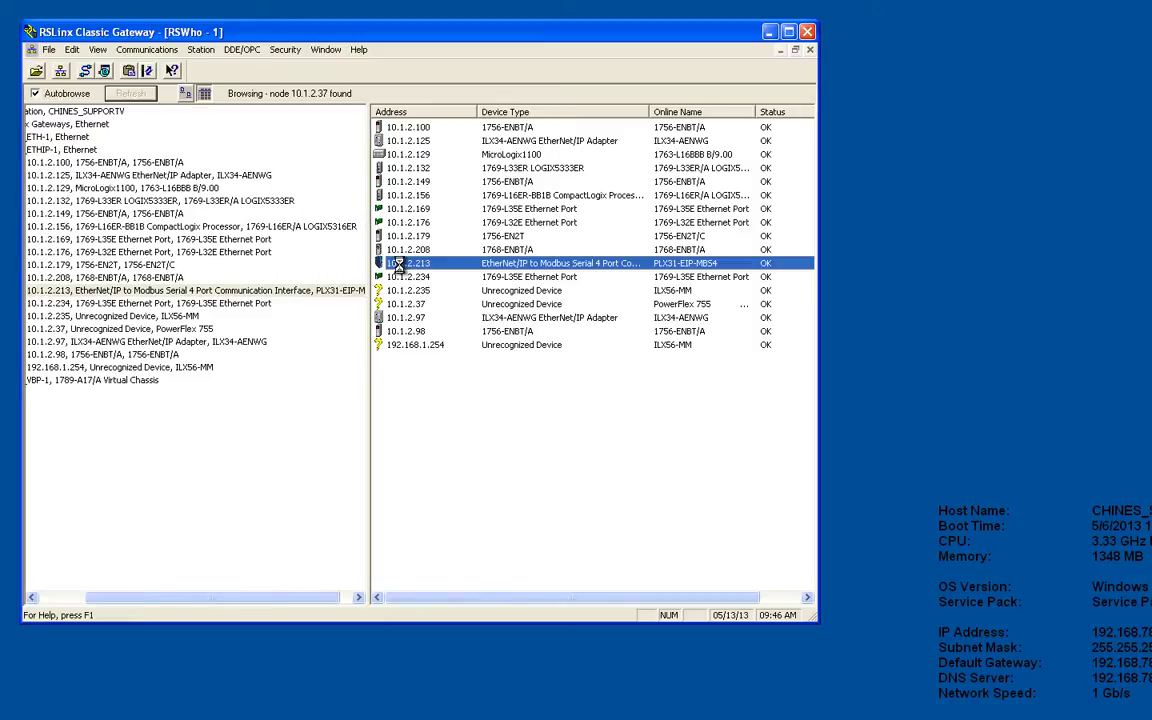
{"action": "left_click_drag", "start_coordinate": [255, 597], "coordinate": [210, 597]}
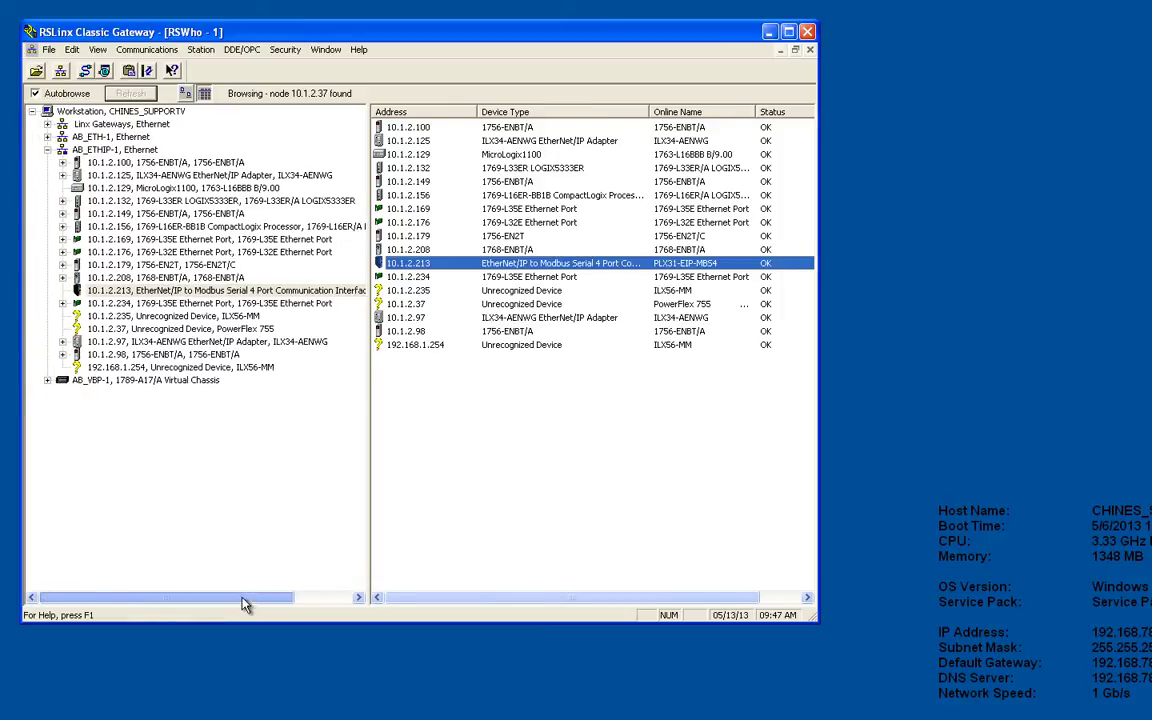
- Create a DDE/OPC topic named PLX31 with data source 10.1.2.213 on AB_ETHIP-1
{"action": "left_click", "coordinate": [241, 49]}
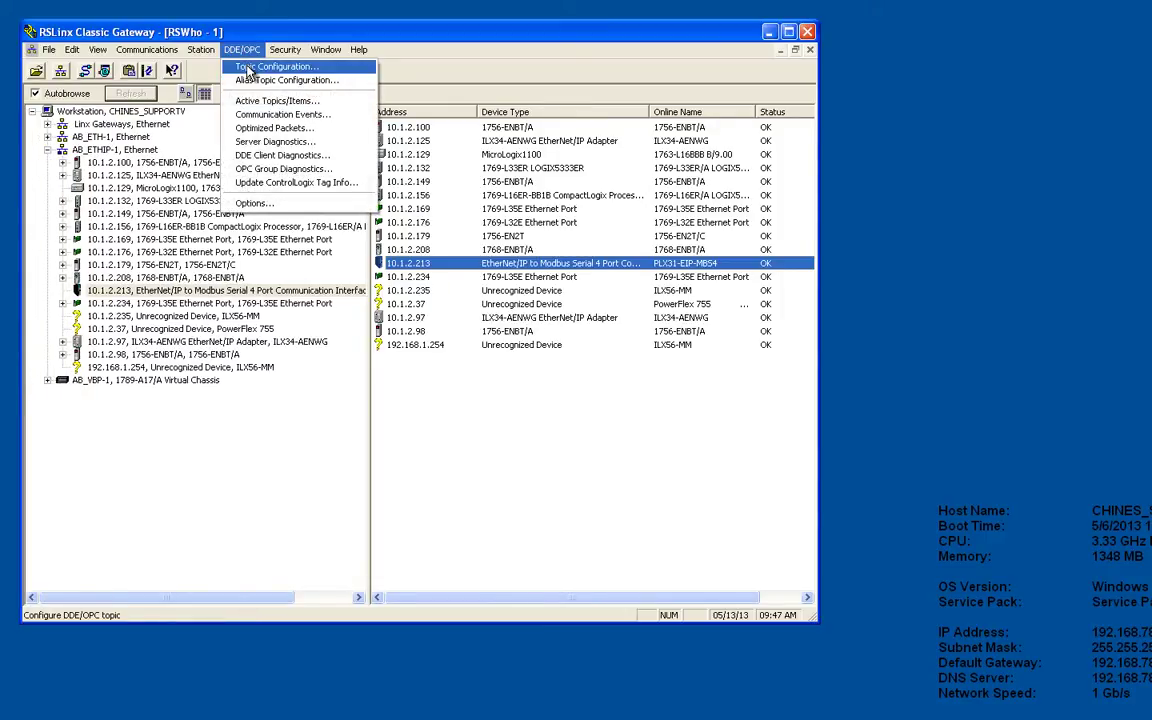
{"action": "left_click", "coordinate": [249, 67]}
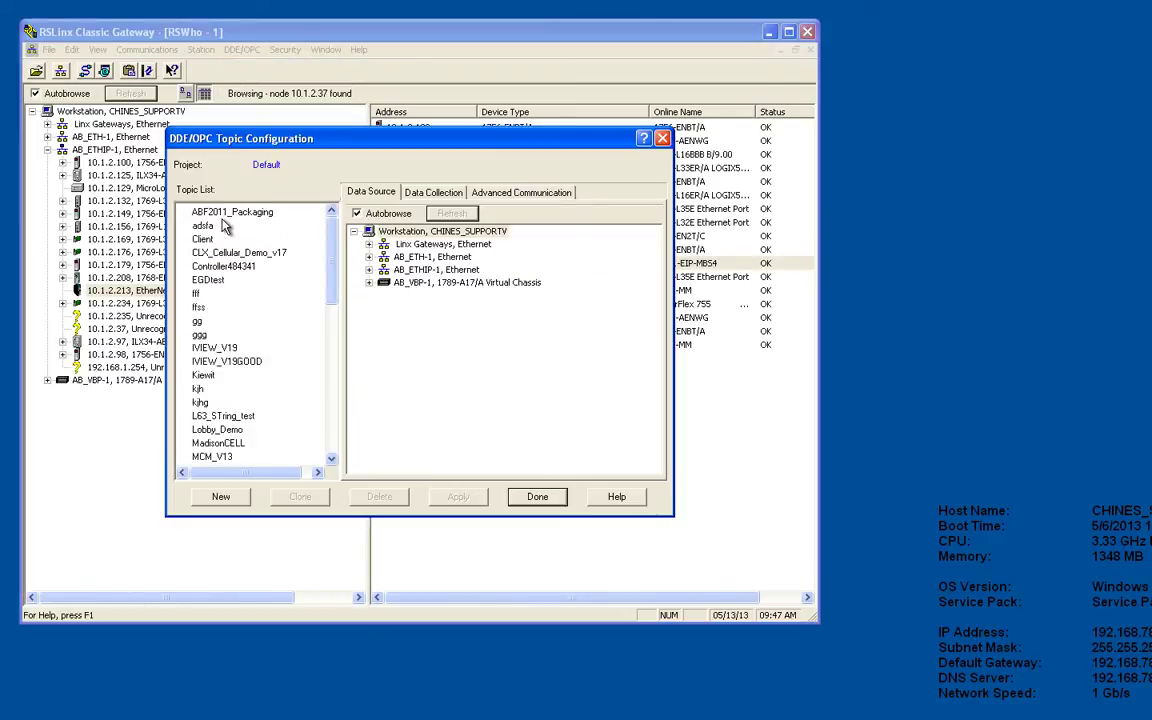
{"action": "left_click", "coordinate": [368, 270]}
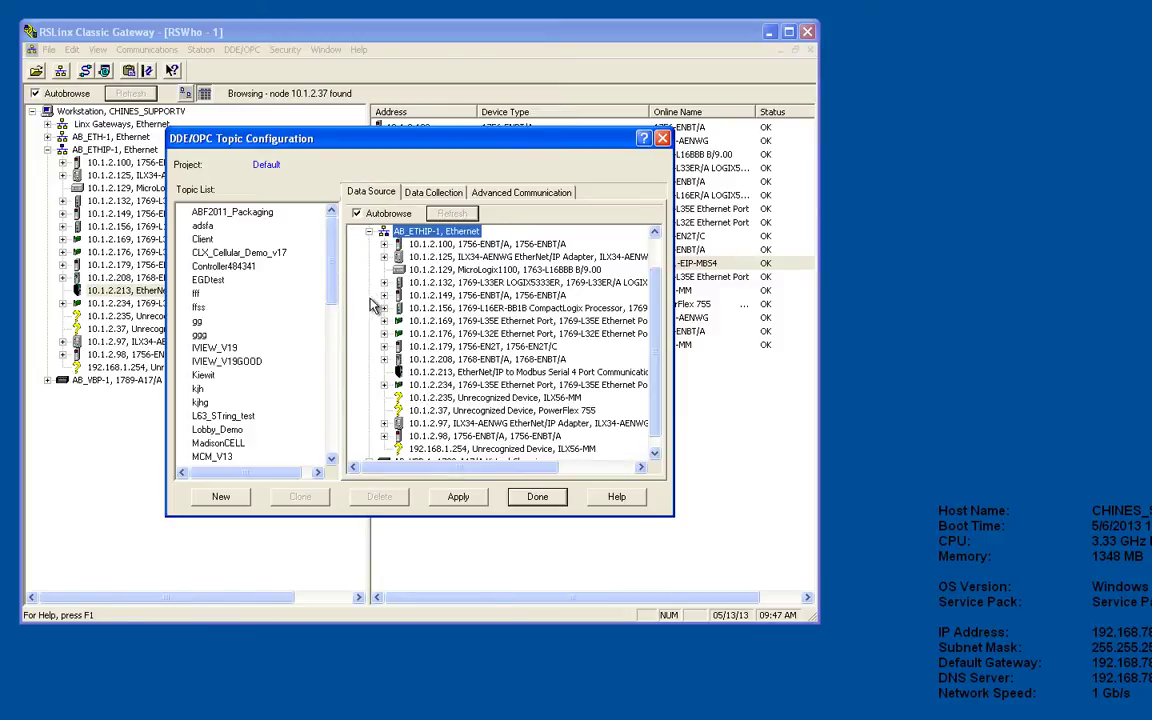
{"action": "left_click", "coordinate": [441, 374]}
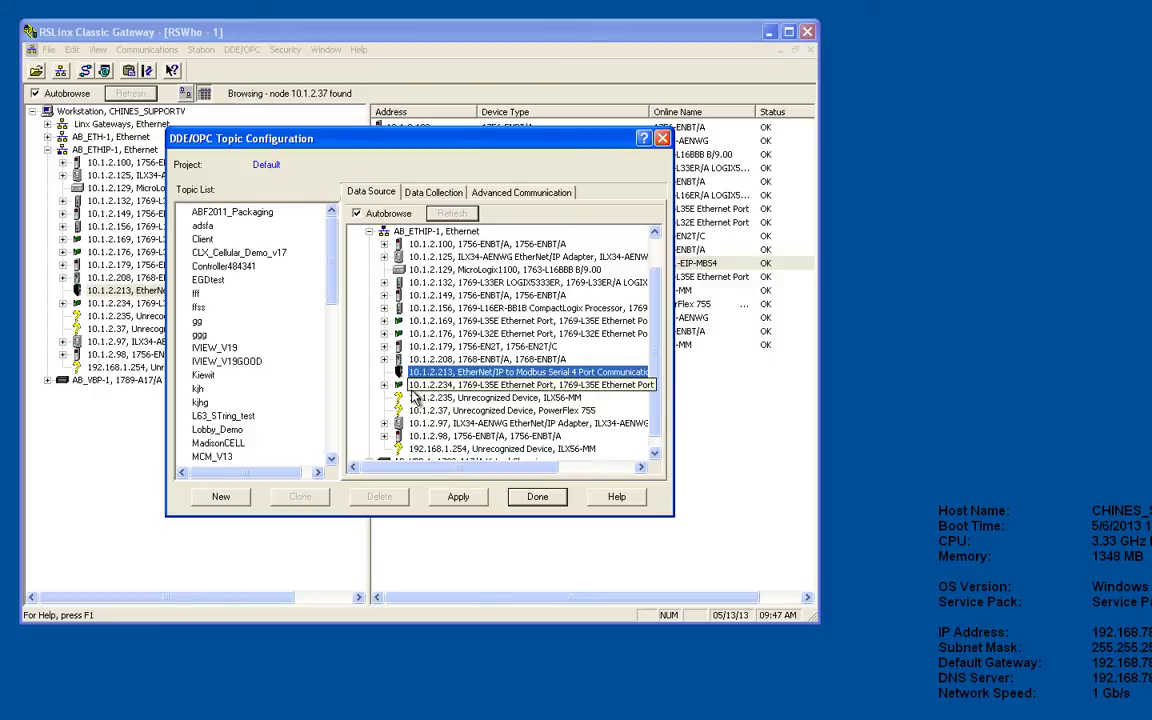
{"action": "left_click", "coordinate": [221, 496]}
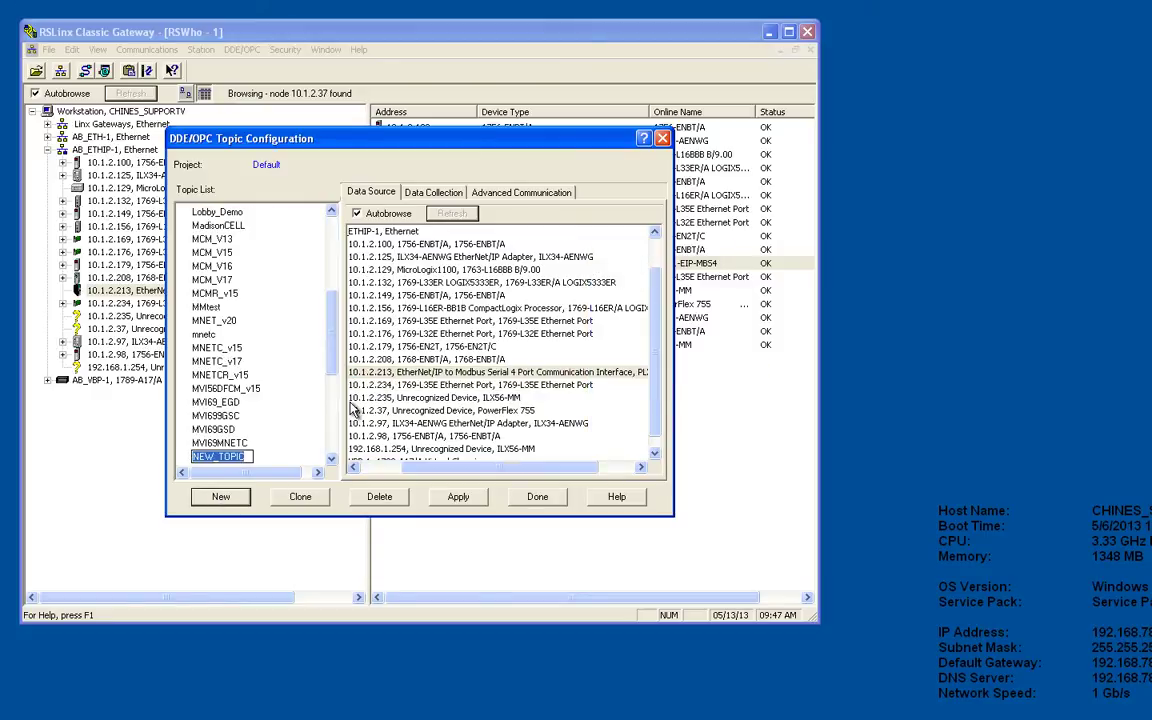
{"action": "type", "text": "PLX31"}
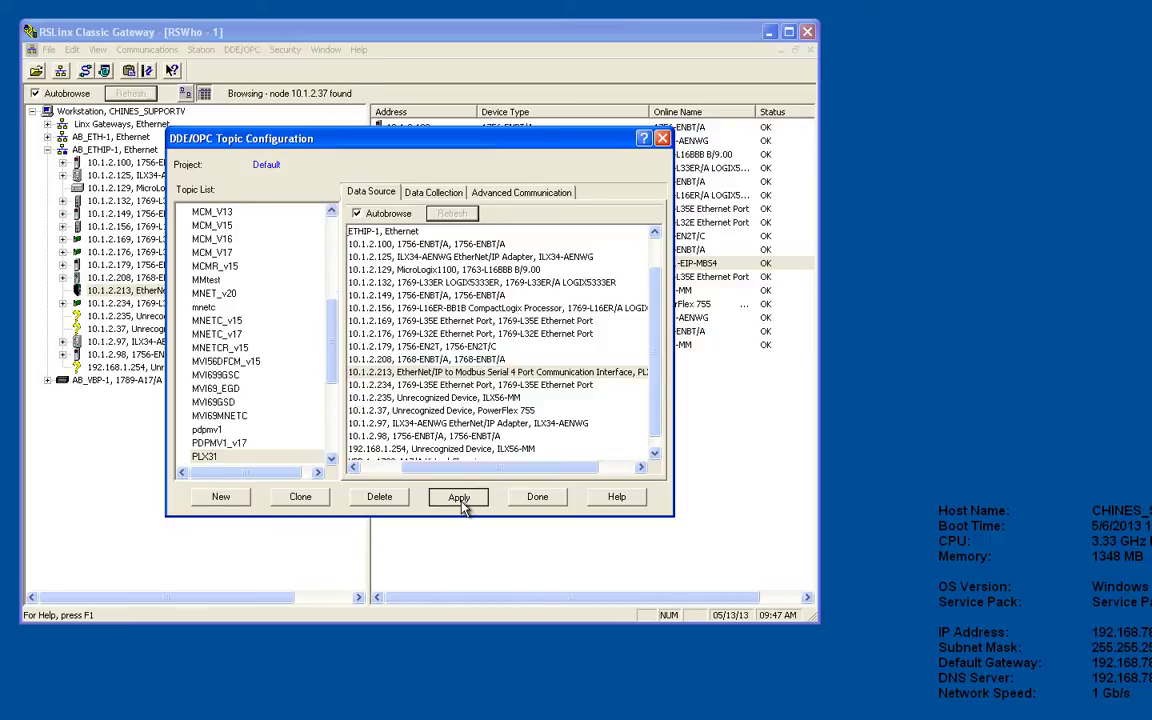
{"action": "left_click", "coordinate": [459, 497]}
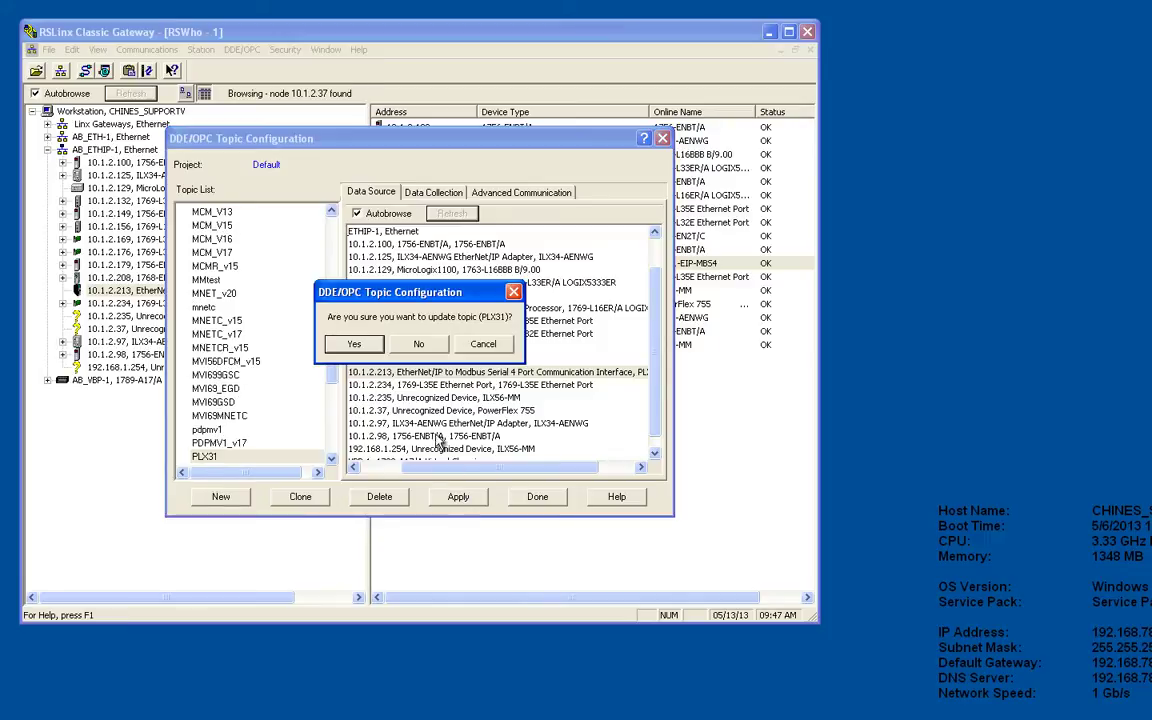
{"action": "left_click", "coordinate": [356, 345]}
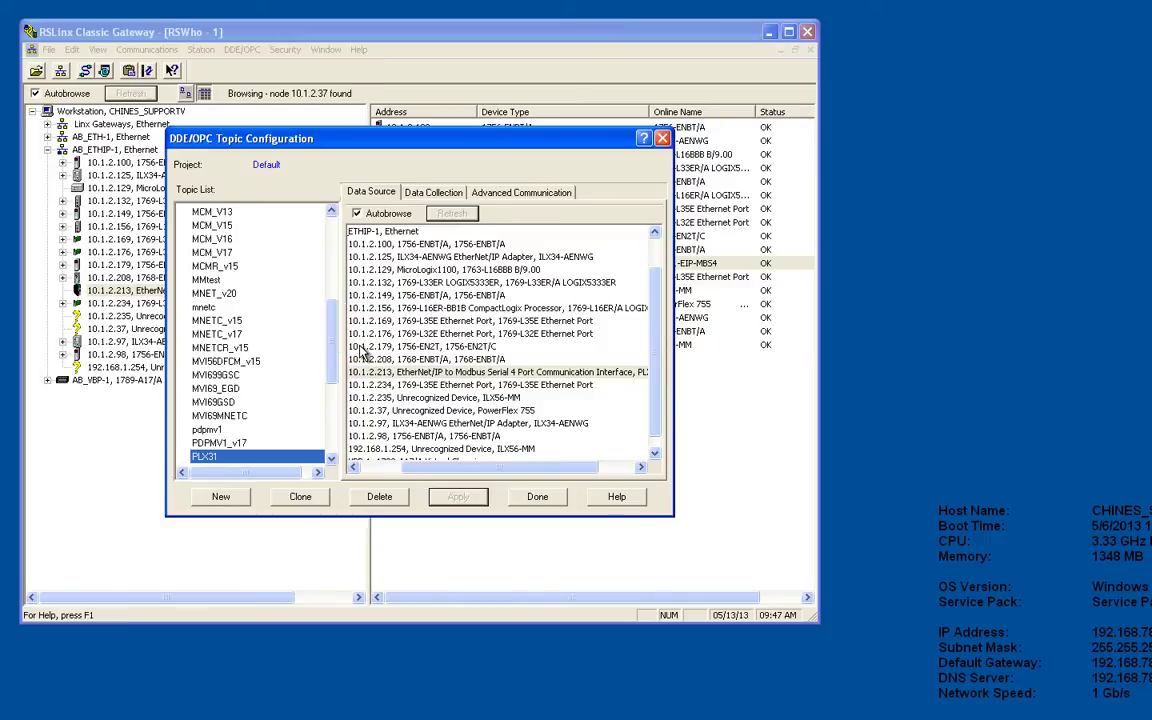
- Set the PLX31 topic's processor type to Logix5000 and apply the change
{"action": "left_click", "coordinate": [447, 194]}
{"action": "left_click", "coordinate": [569, 227]}
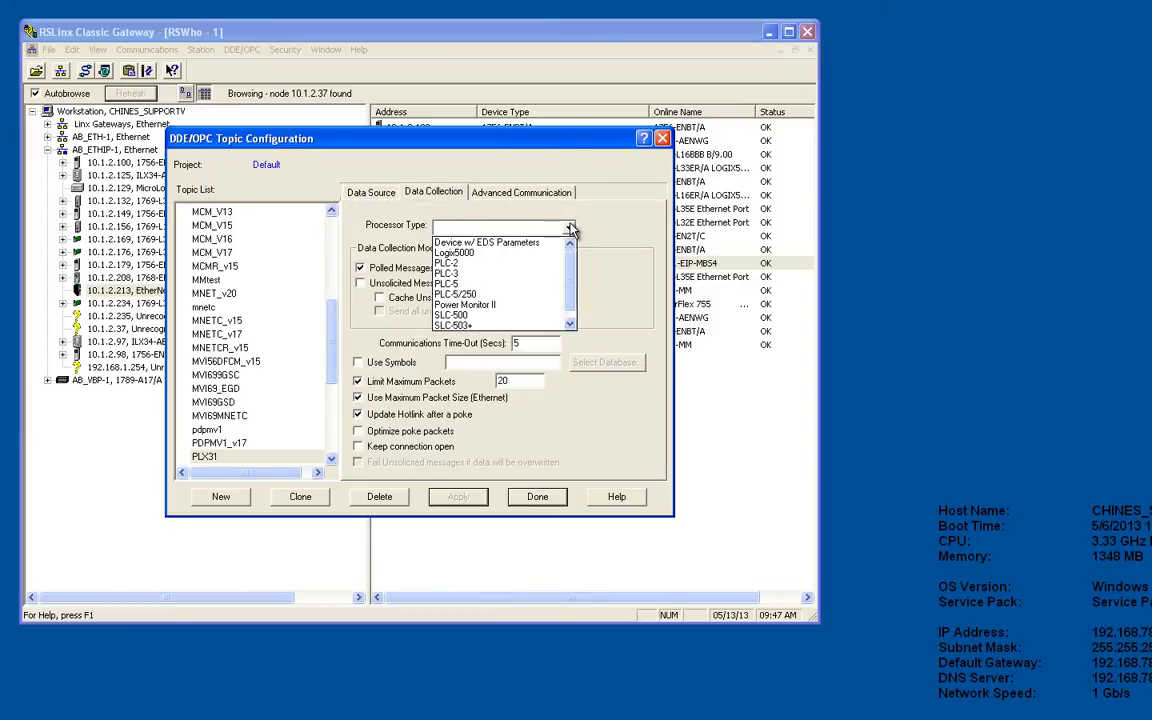
{"action": "left_click", "coordinate": [455, 253]}
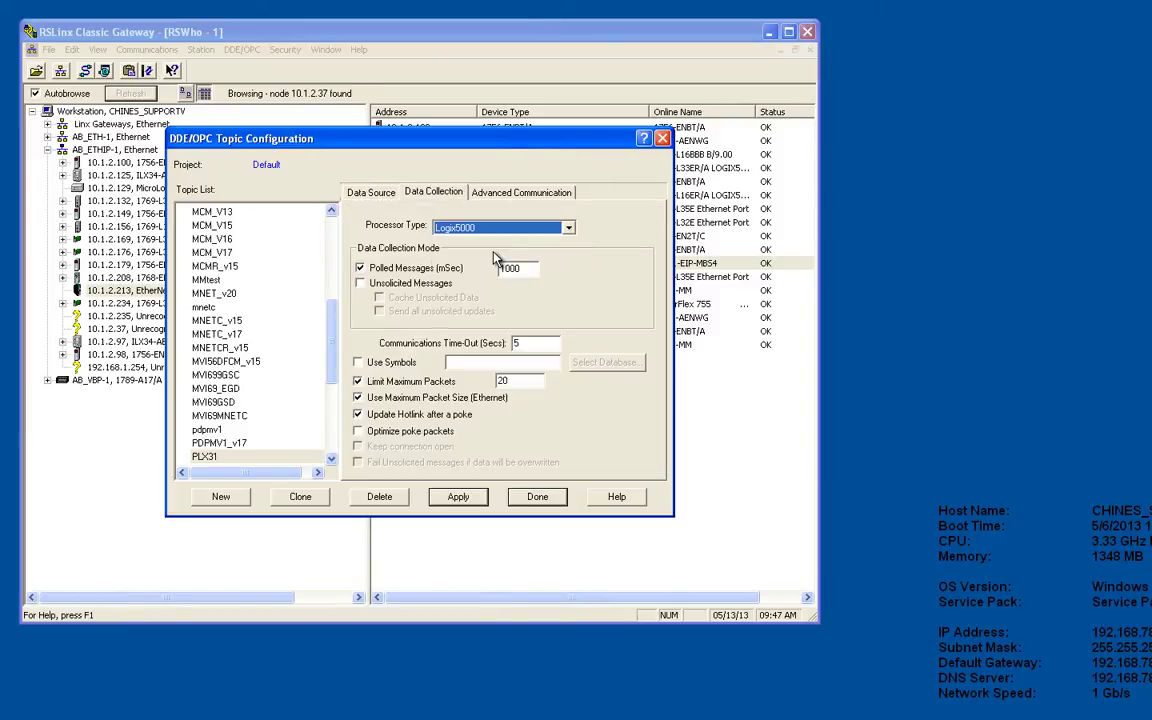
{"action": "left_click", "coordinate": [515, 194]}
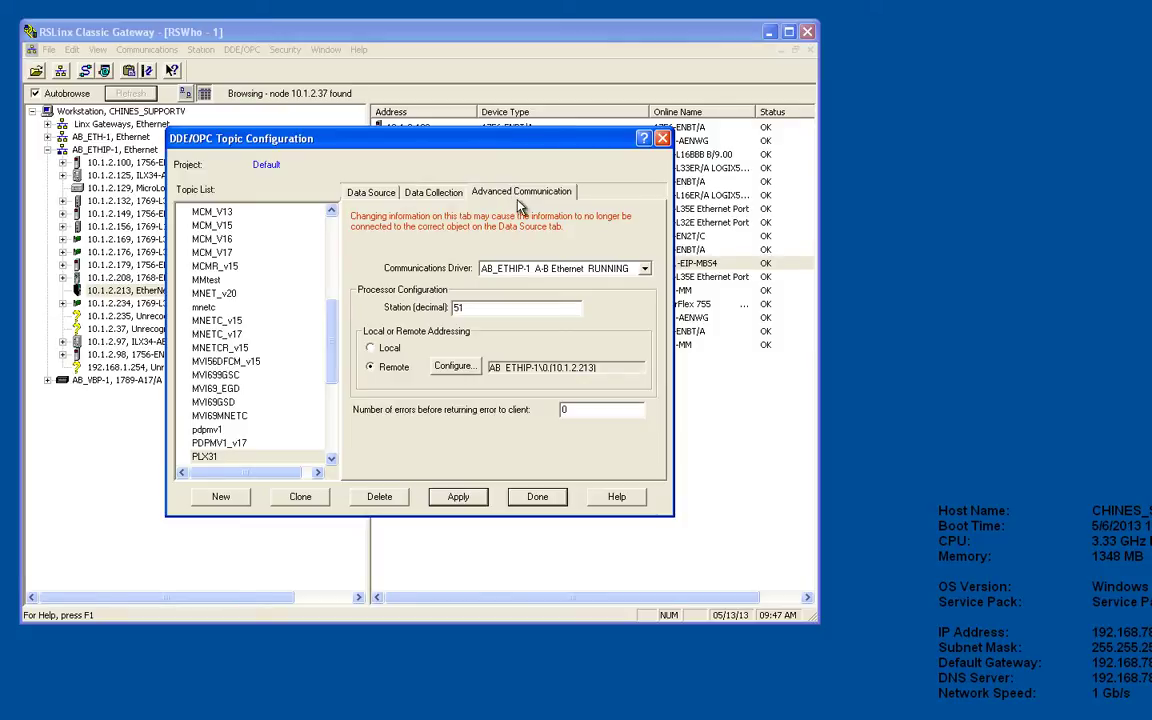
{"action": "left_click", "coordinate": [458, 496]}
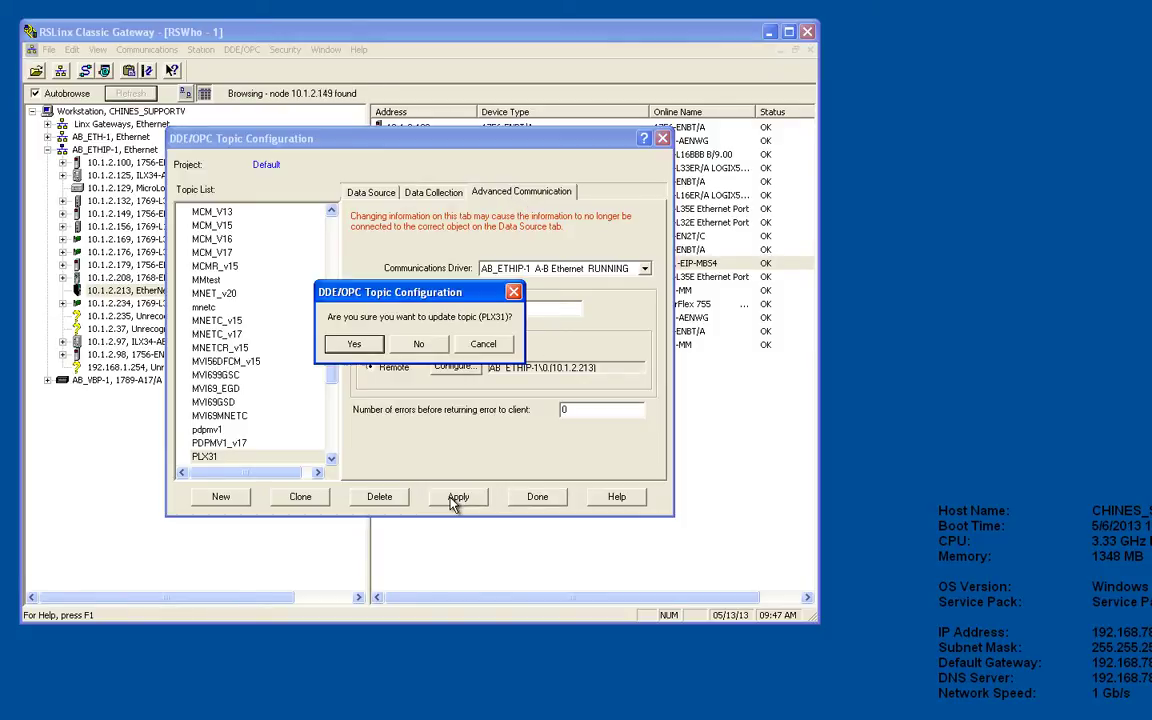
{"action": "left_click", "coordinate": [357, 341]}
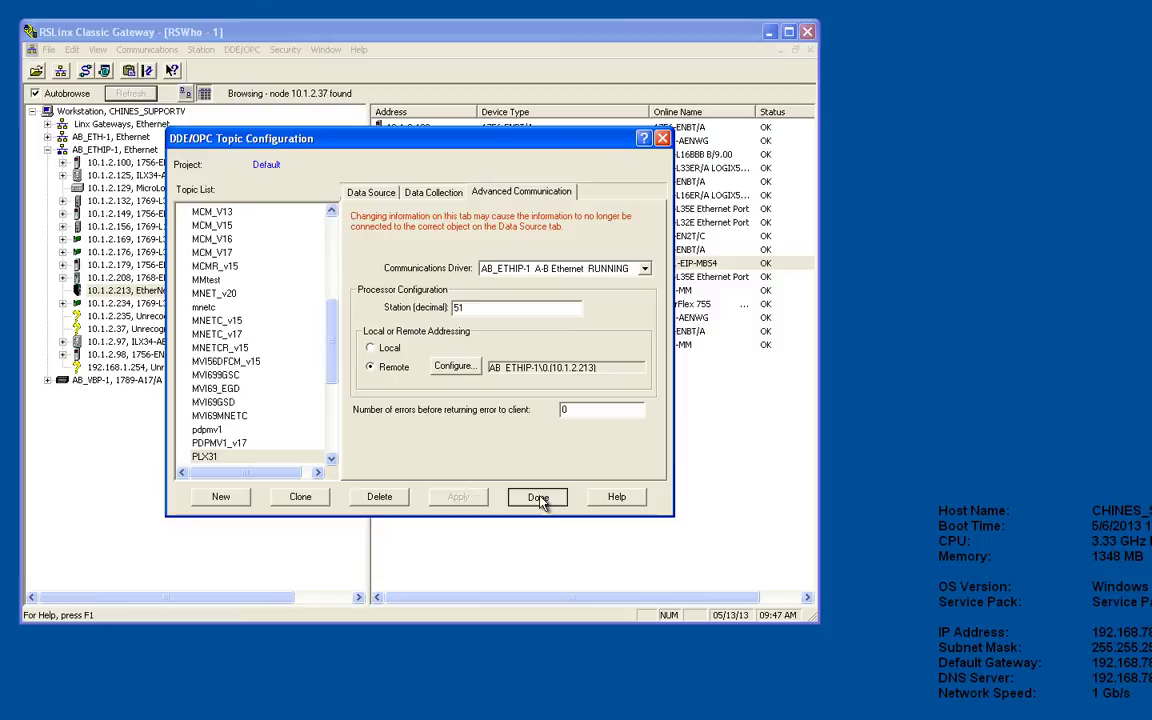
- Launch ModScan32 and set the point type to 03: HOLDING REGISTER with length 20
{"action": "left_click", "coordinate": [539, 499]}
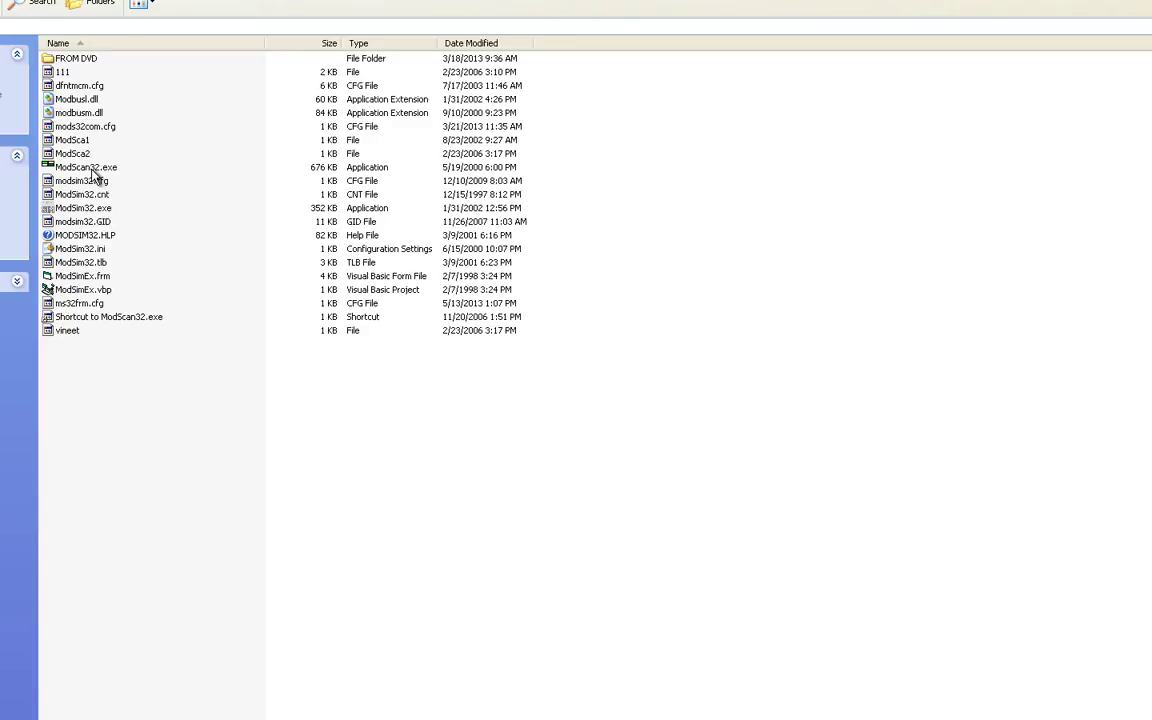
{"action": "double_click", "coordinate": [90, 168]}
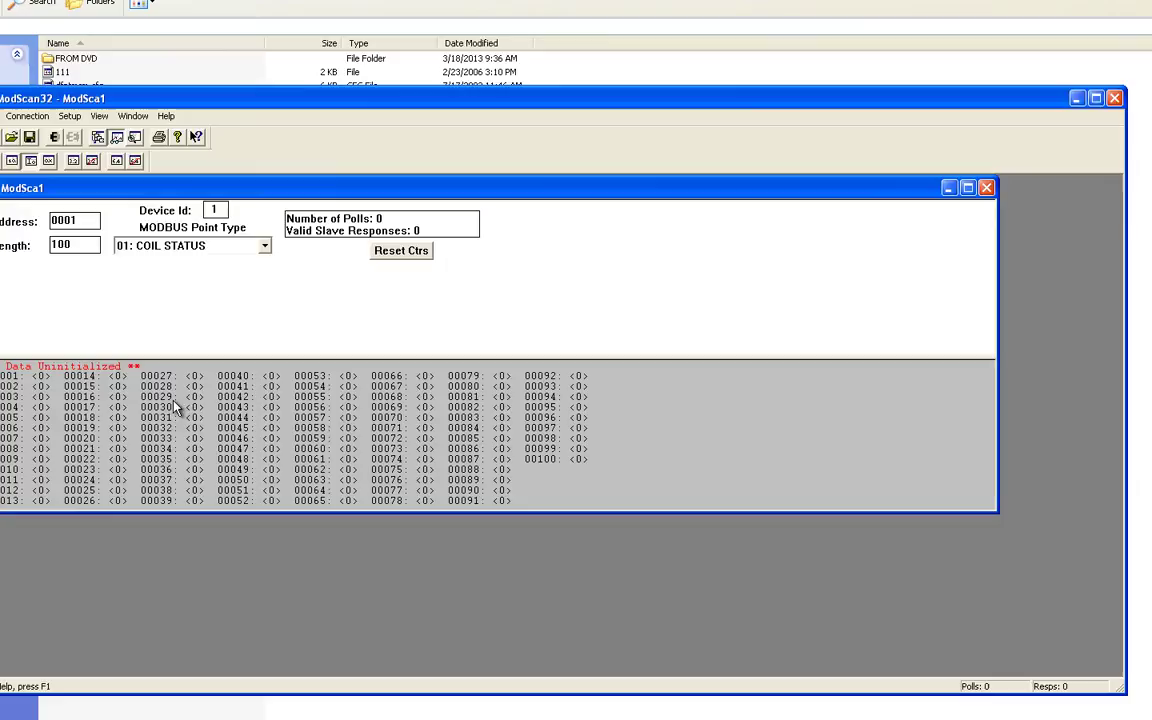
{"action": "left_click", "coordinate": [264, 246]}
{"action": "left_click", "coordinate": [185, 289]}
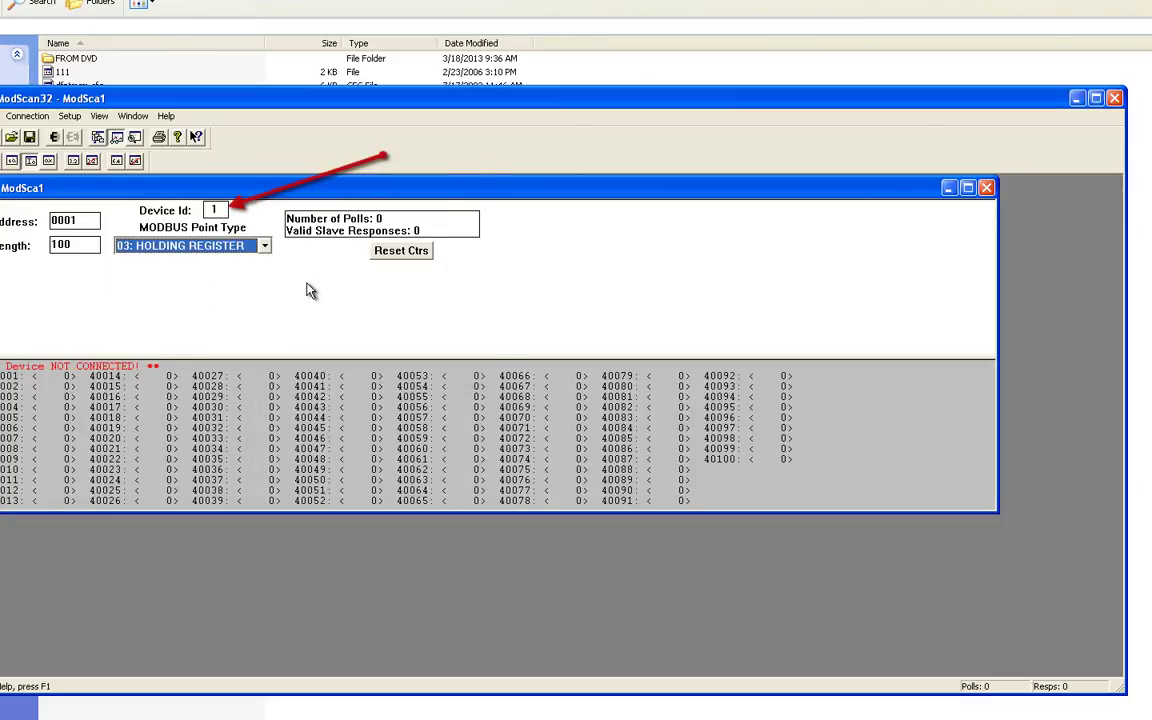
{"action": "double_click", "coordinate": [90, 243]}
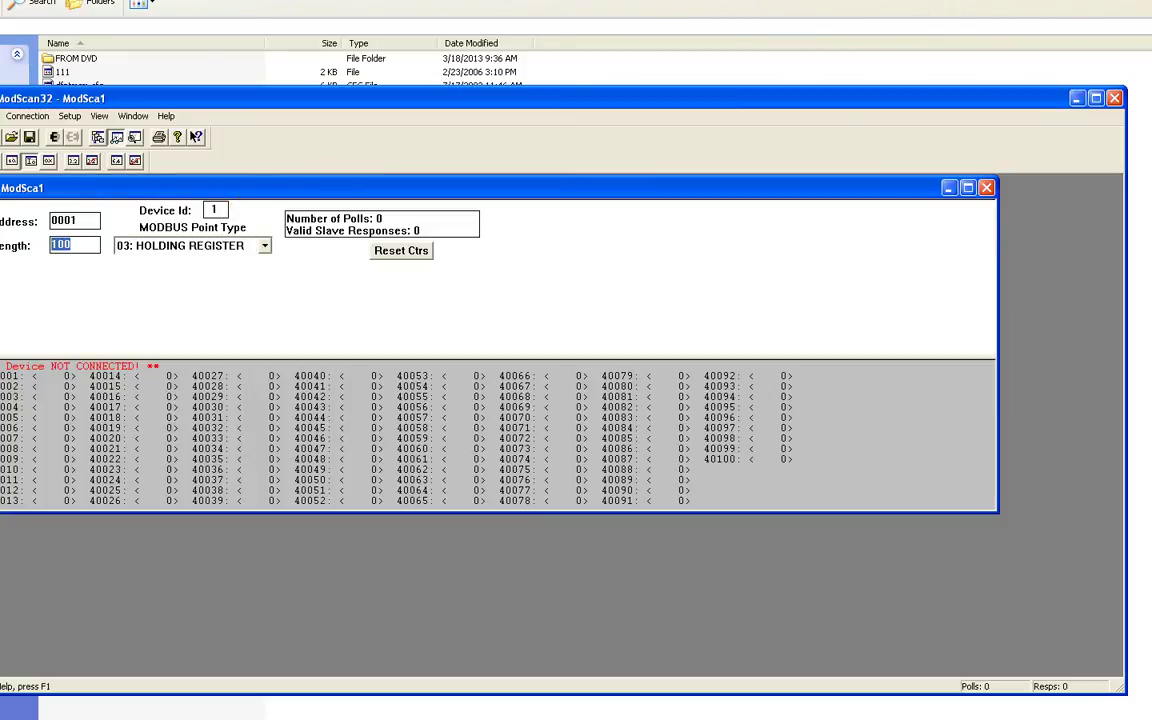
{"action": "type", "text": "20"}
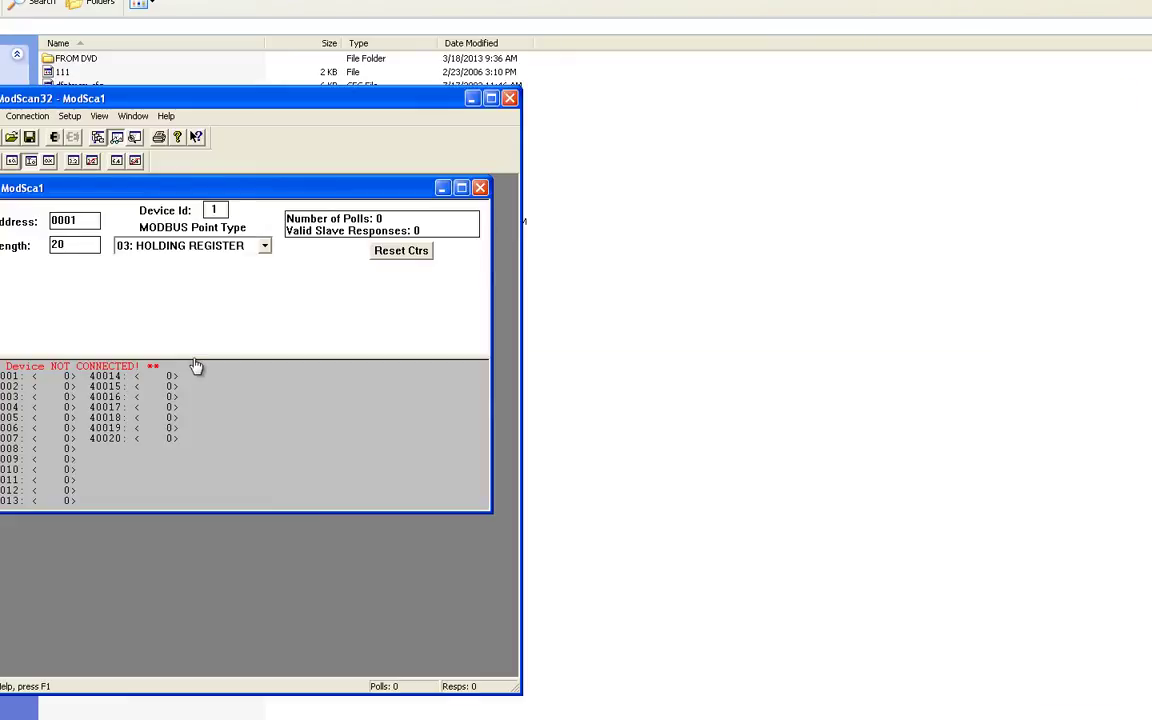
- Set the connection to direct COM3 at 19200 baud, 8 data bits, no parity
{"action": "left_click", "coordinate": [29, 116]}
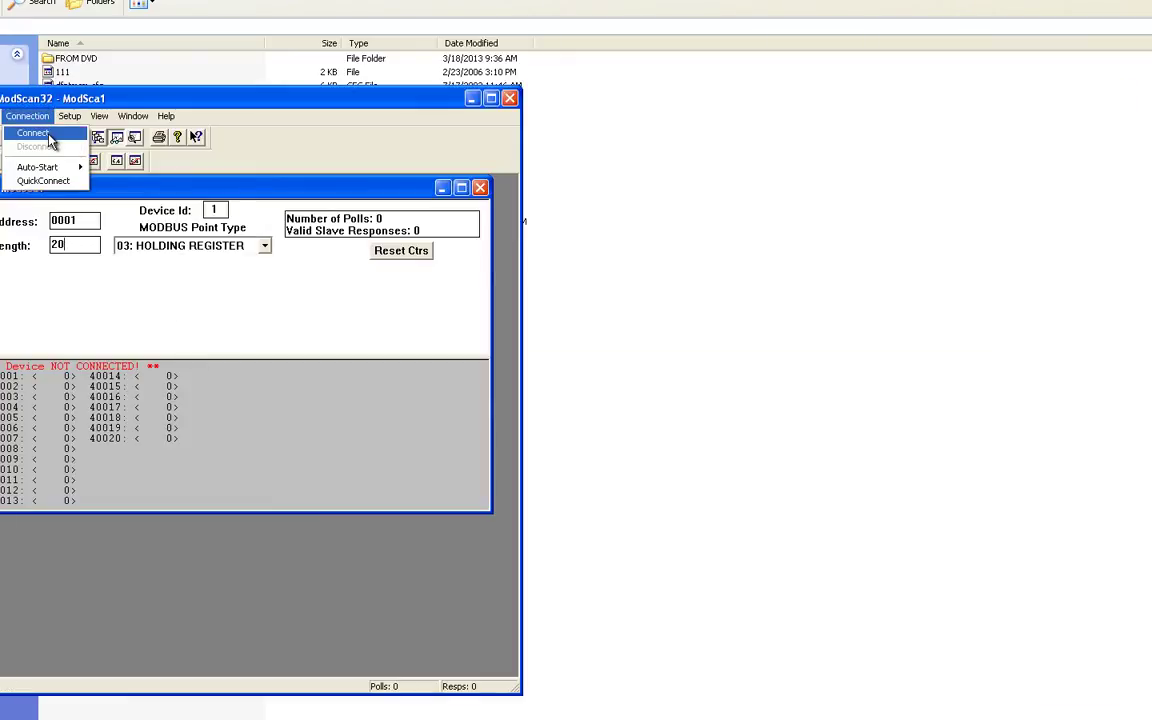
{"action": "left_click", "coordinate": [49, 140]}
{"action": "left_click", "coordinate": [368, 293]}
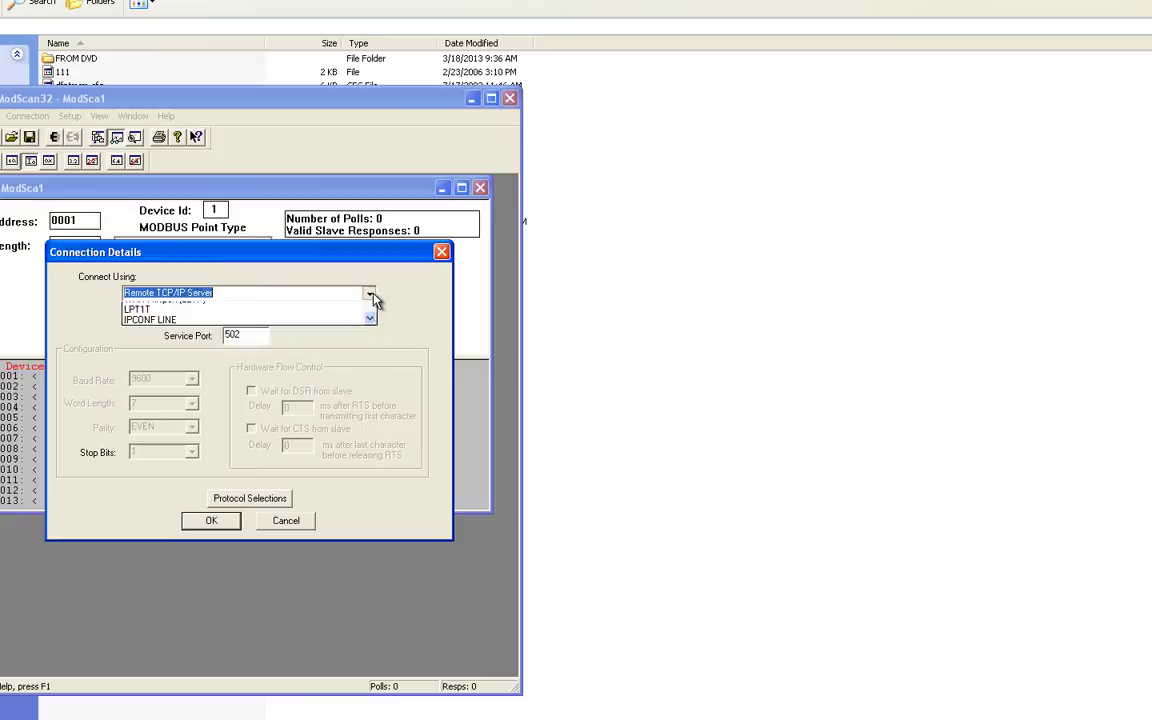
{"action": "scroll", "coordinate": [368, 328], "scroll_direction": "down", "scroll_amount": 2}
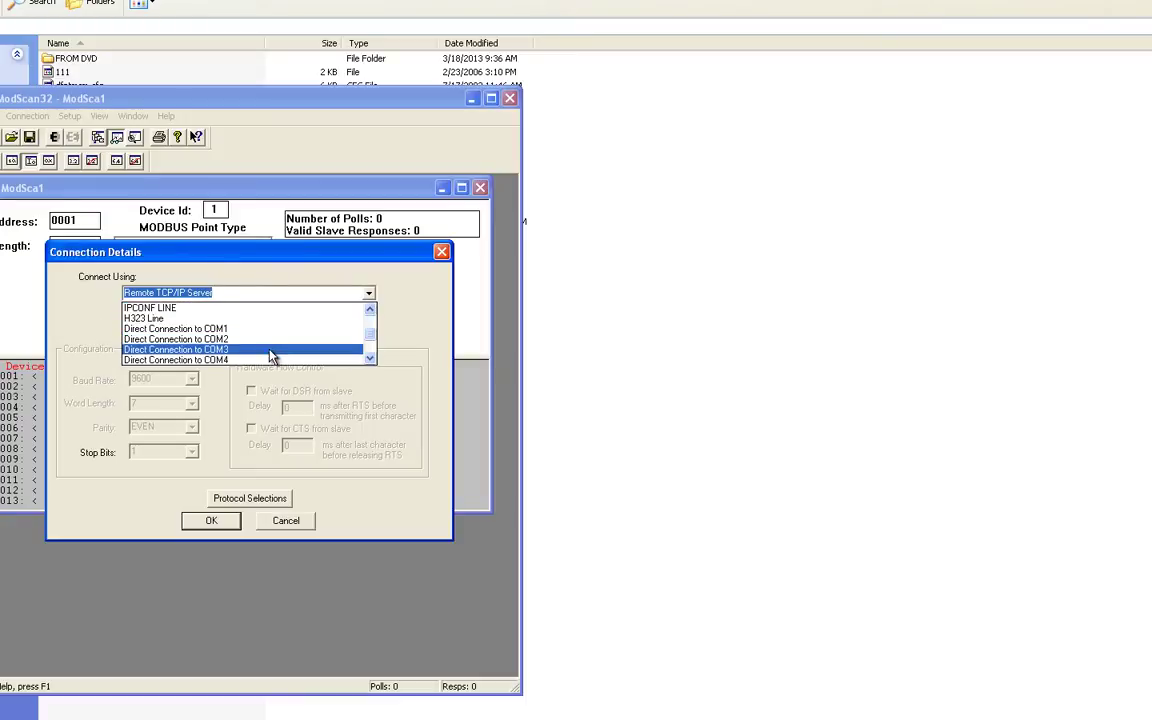
{"action": "left_click", "coordinate": [280, 349]}
{"action": "left_click", "coordinate": [191, 379]}
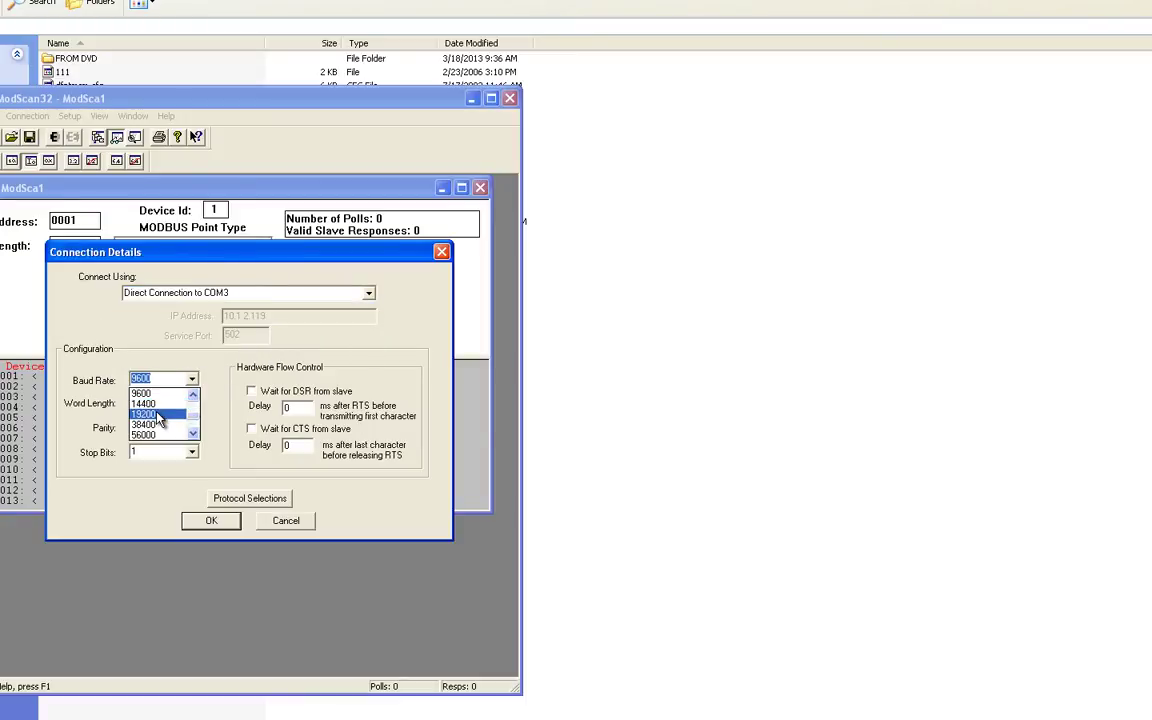
{"action": "left_click", "coordinate": [150, 414]}
{"action": "left_click", "coordinate": [191, 403]}
{"action": "left_click", "coordinate": [177, 428]}
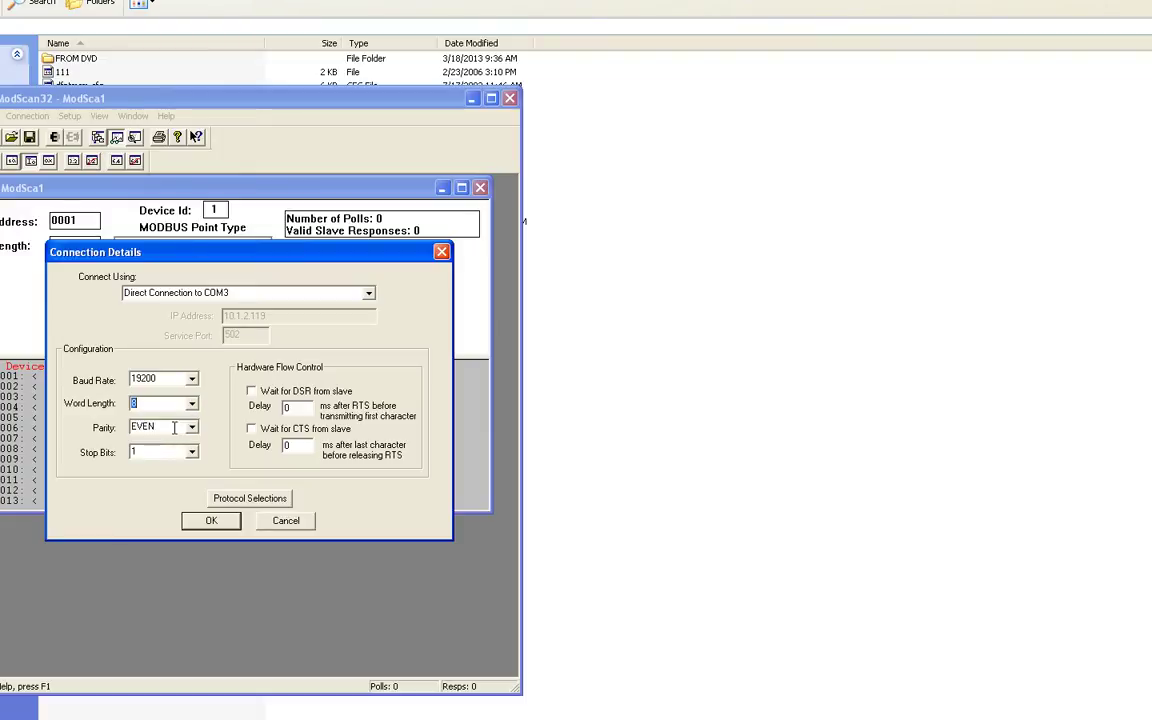
{"action": "left_click", "coordinate": [191, 427]}
{"action": "left_click", "coordinate": [169, 452]}
- Choose Modbus RTU with a 1000 ms response timeout and start polling
{"action": "left_click", "coordinate": [266, 505]}
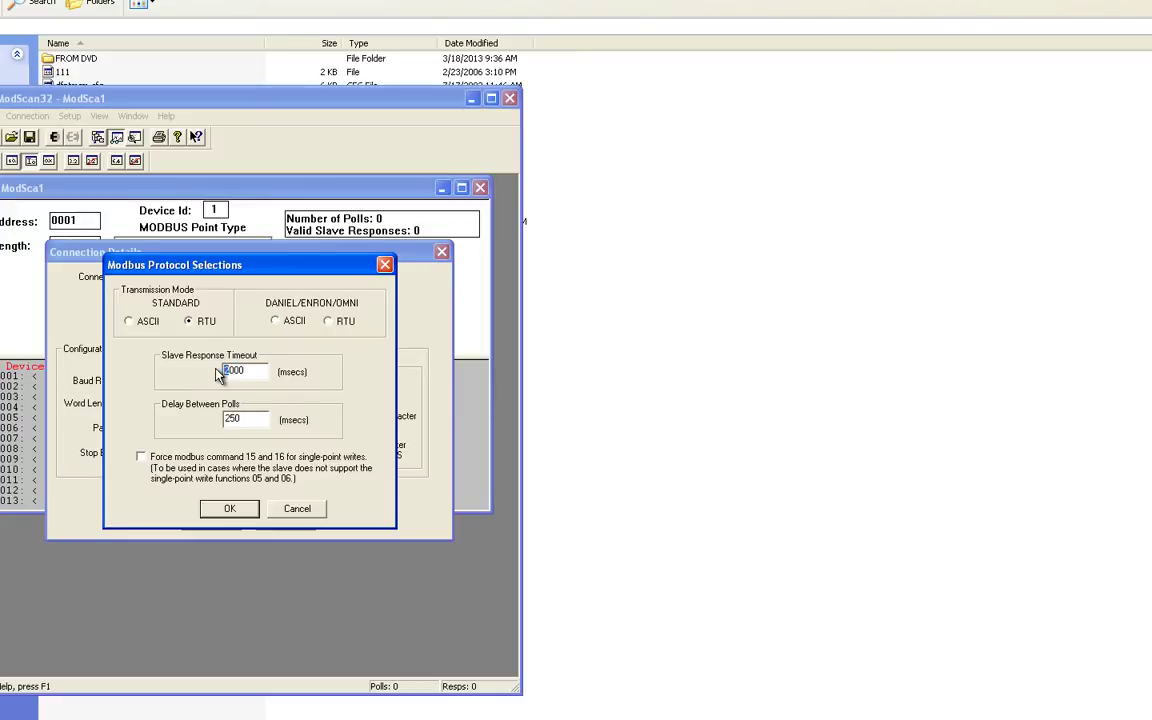
{"action": "type", "text": "1"}
{"action": "left_click", "coordinate": [229, 515]}
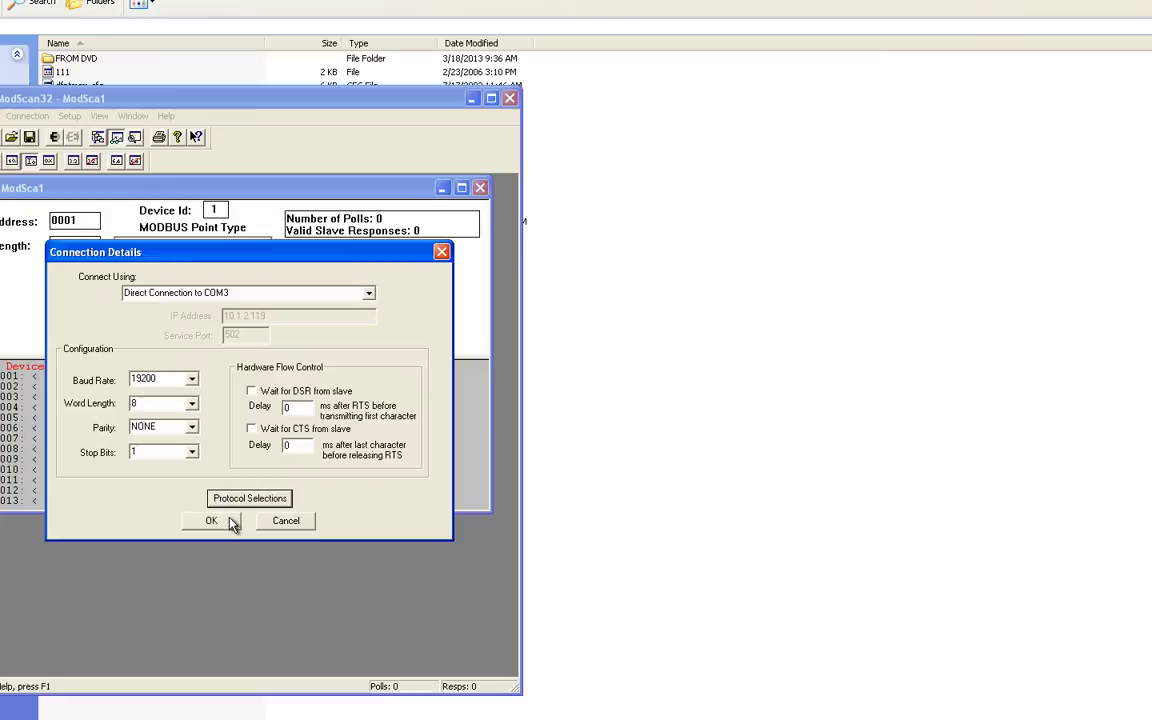
{"action": "left_click", "coordinate": [212, 520]}
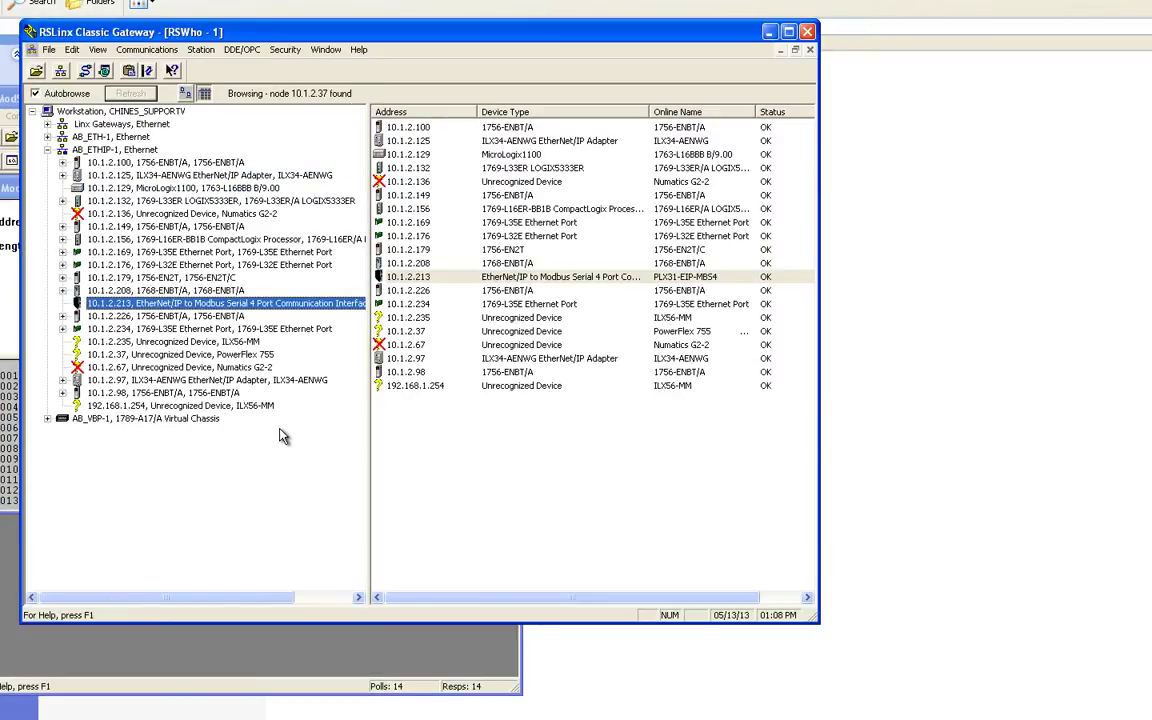
{"action": "left_click", "coordinate": [478, 282]}
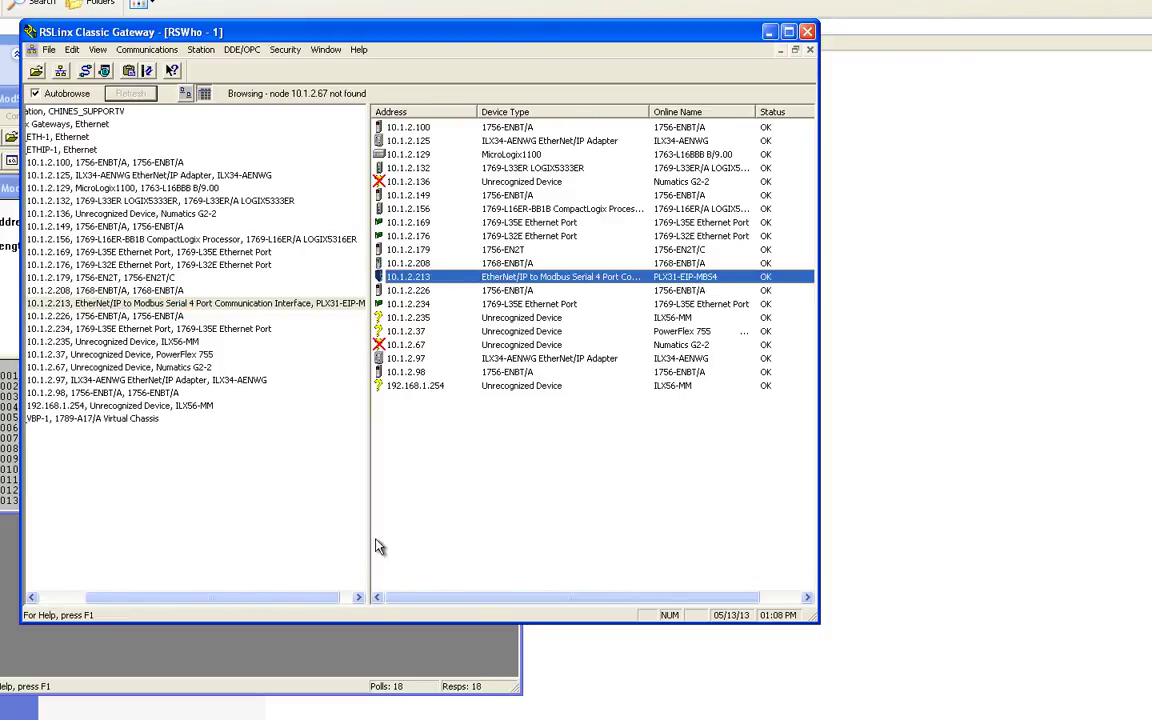
{"action": "left_click_drag", "start_coordinate": [322, 598], "coordinate": [275, 598]}
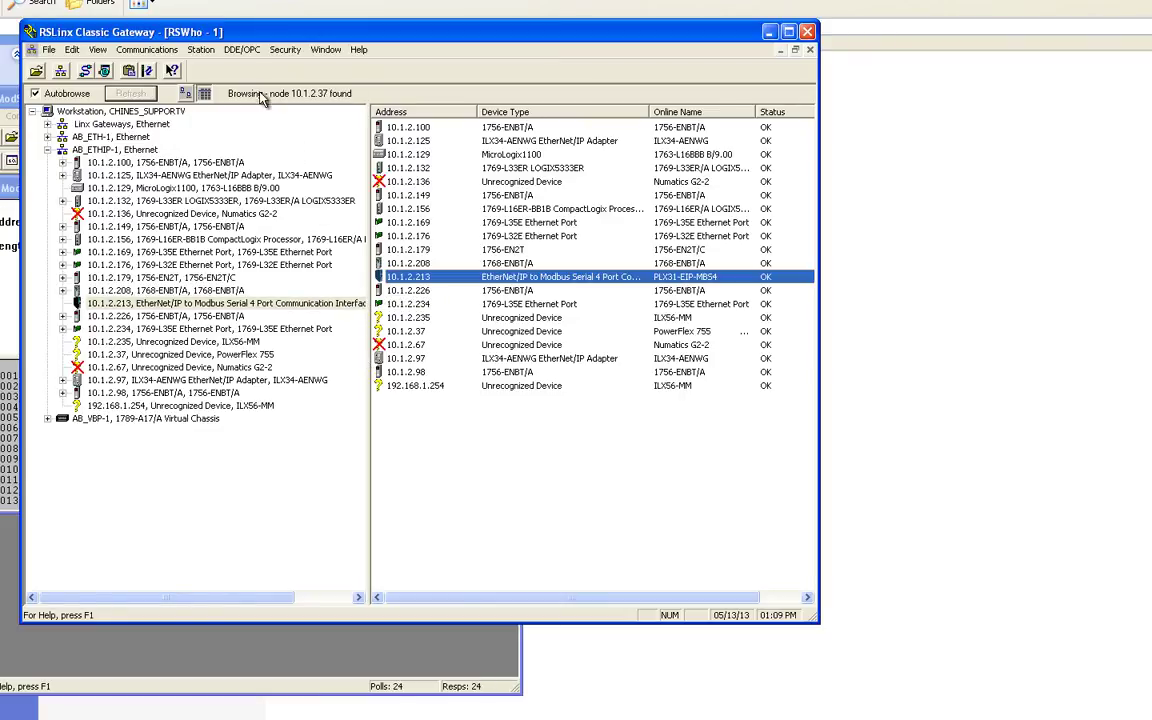
{"action": "left_click", "coordinate": [241, 52]}
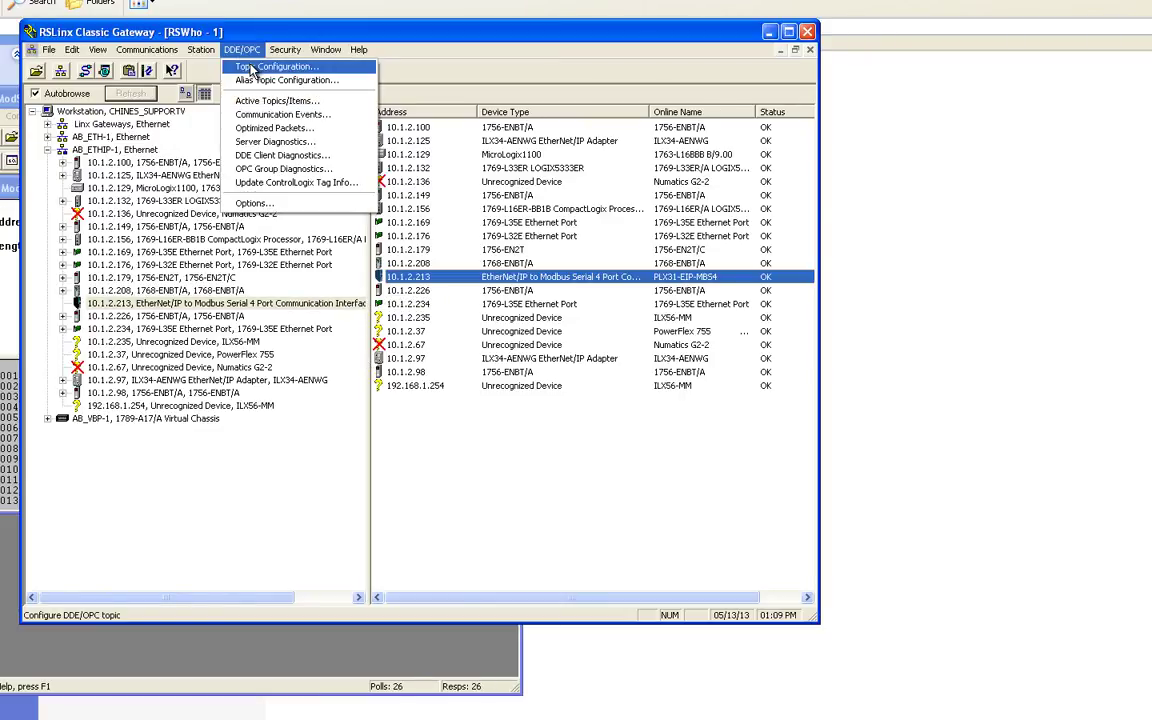
{"action": "left_click", "coordinate": [253, 65]}
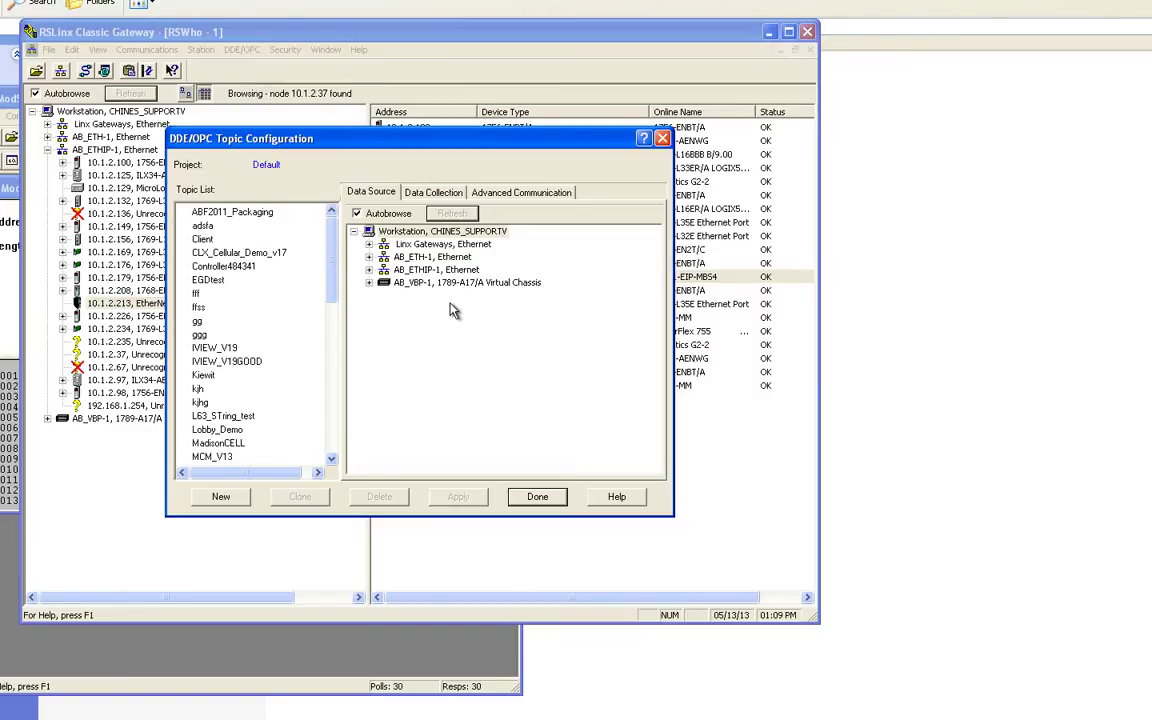
{"action": "scroll", "coordinate": [305, 420], "scroll_direction": "down", "scroll_amount": 8}
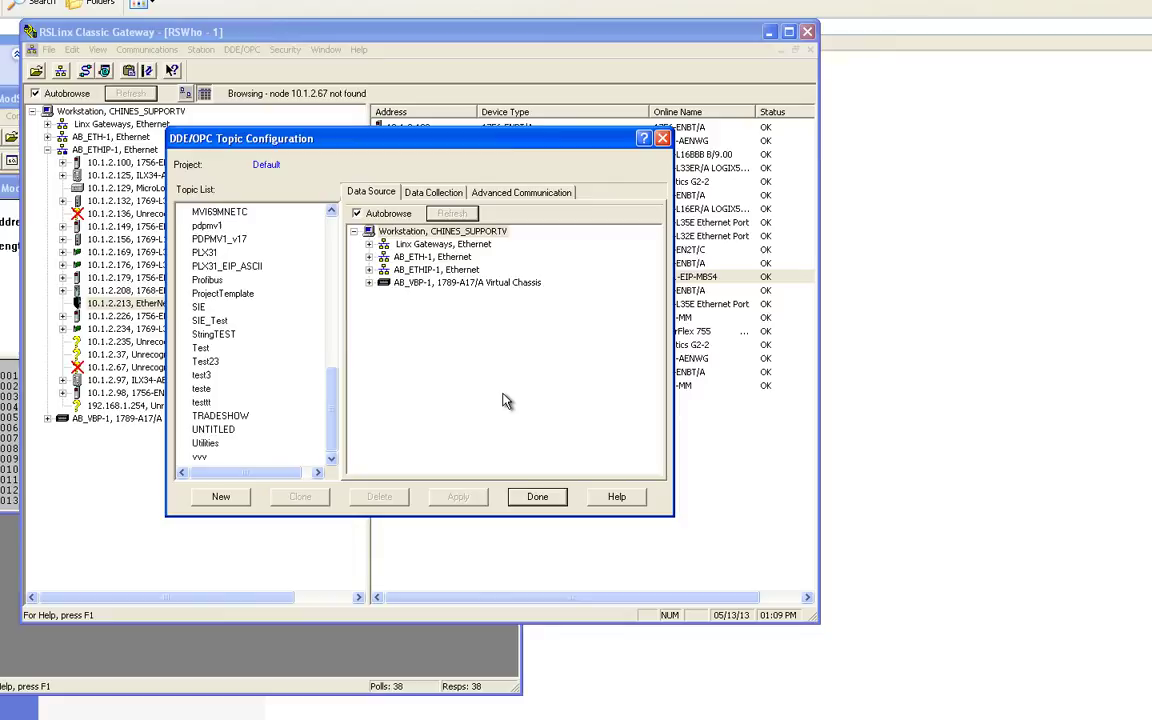
{"action": "left_click", "coordinate": [202, 254]}
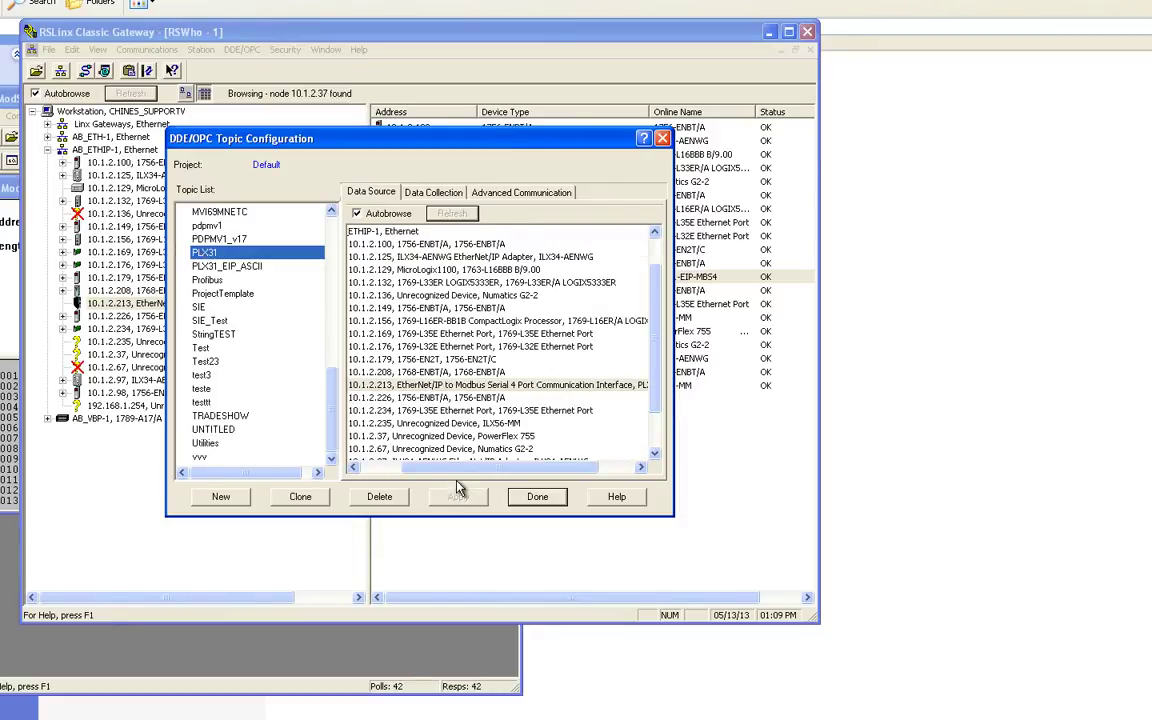
{"action": "left_click_drag", "start_coordinate": [463, 470], "coordinate": [425, 470]}
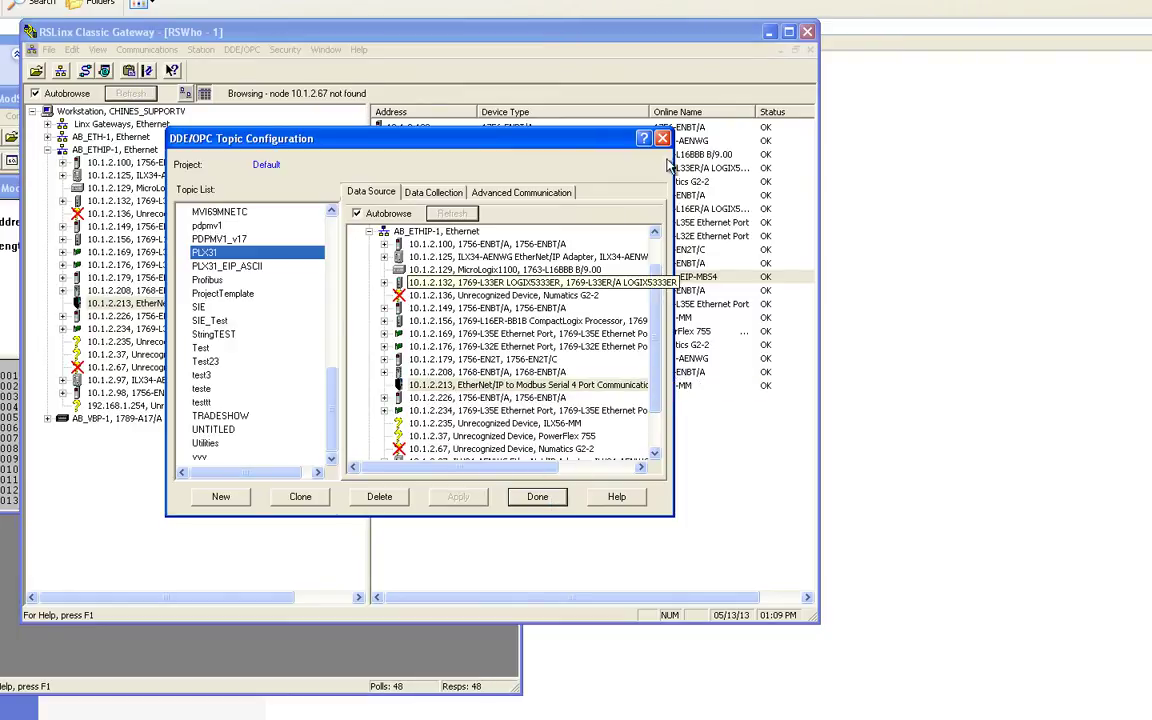
{"action": "left_click", "coordinate": [540, 497]}
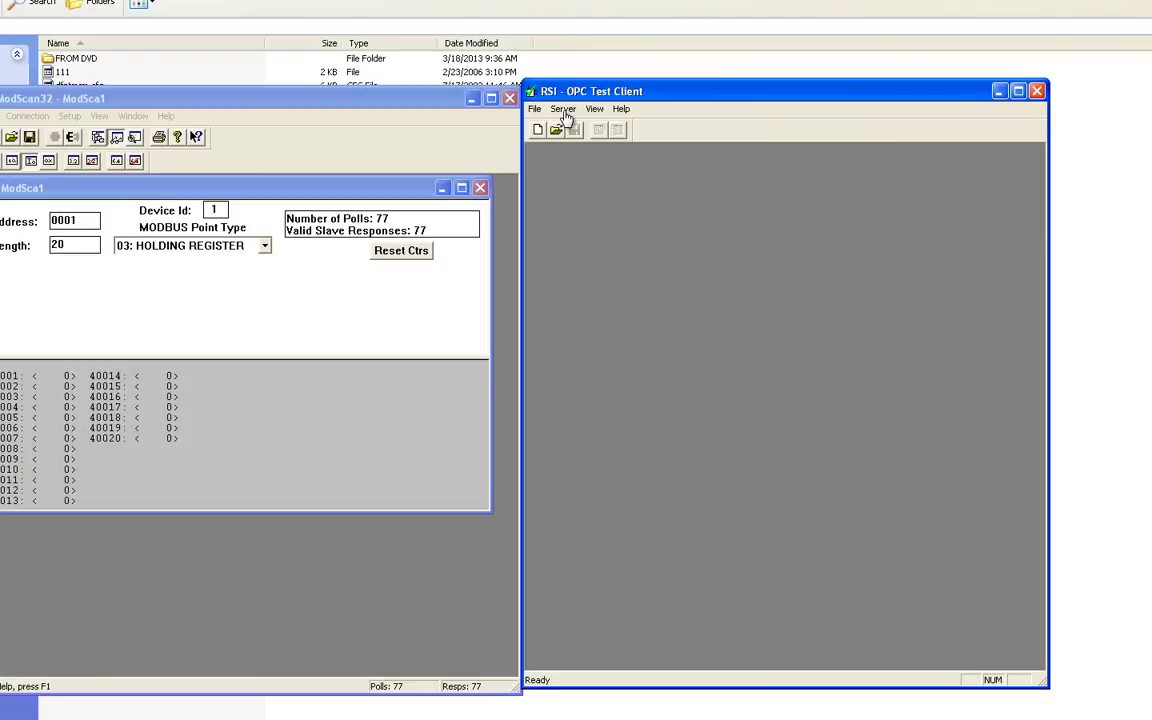
- Connect the OPC Test Client to RSLinx OPC Server
{"action": "left_click", "coordinate": [563, 110]}
{"action": "left_click", "coordinate": [574, 122]}
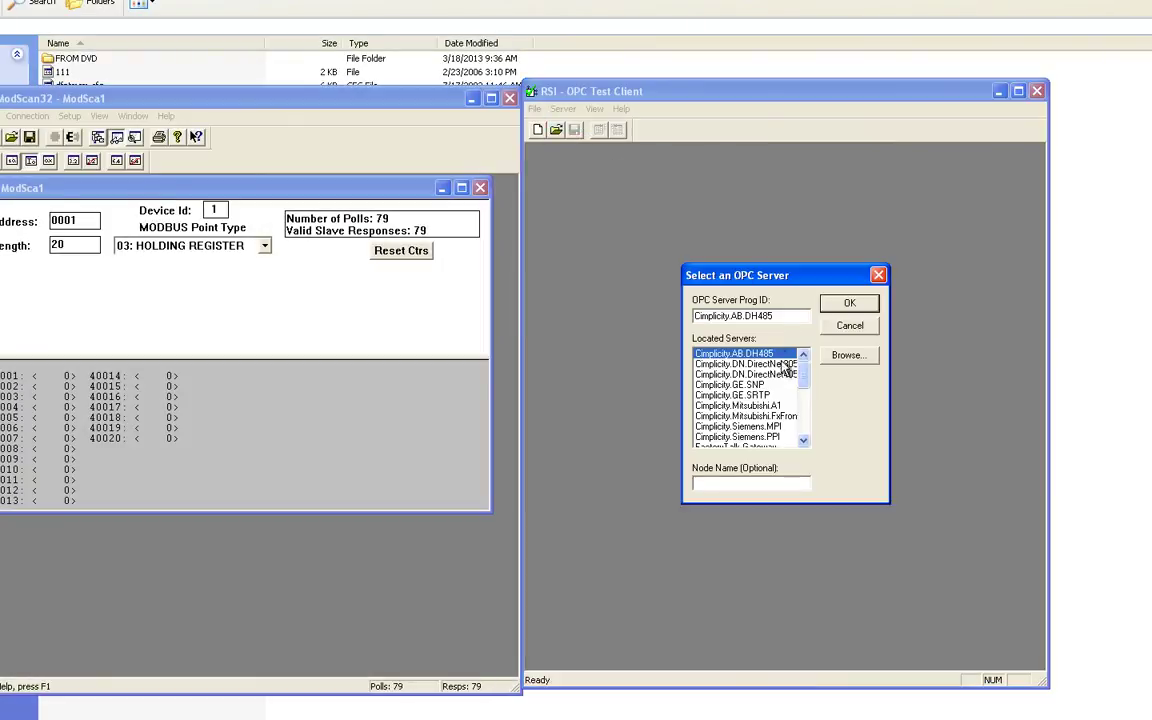
{"action": "left_click", "coordinate": [808, 427]}
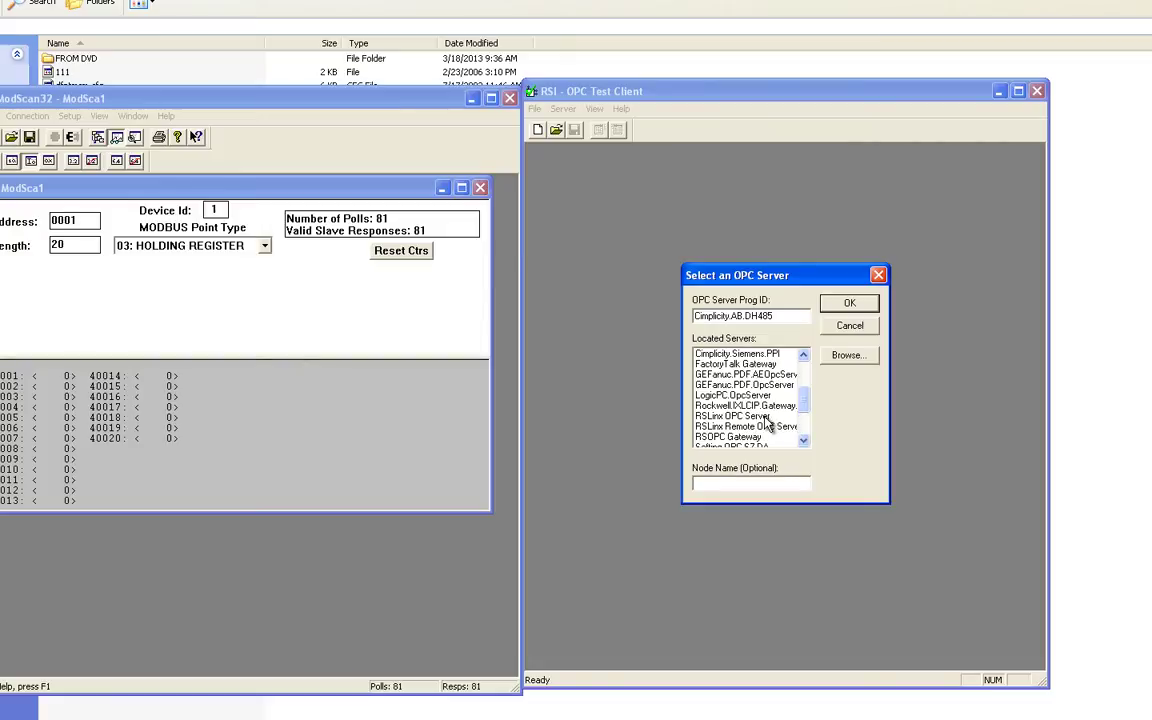
{"action": "left_click", "coordinate": [755, 416]}
{"action": "left_click", "coordinate": [865, 311]}
{"action": "left_click", "coordinate": [599, 130]}
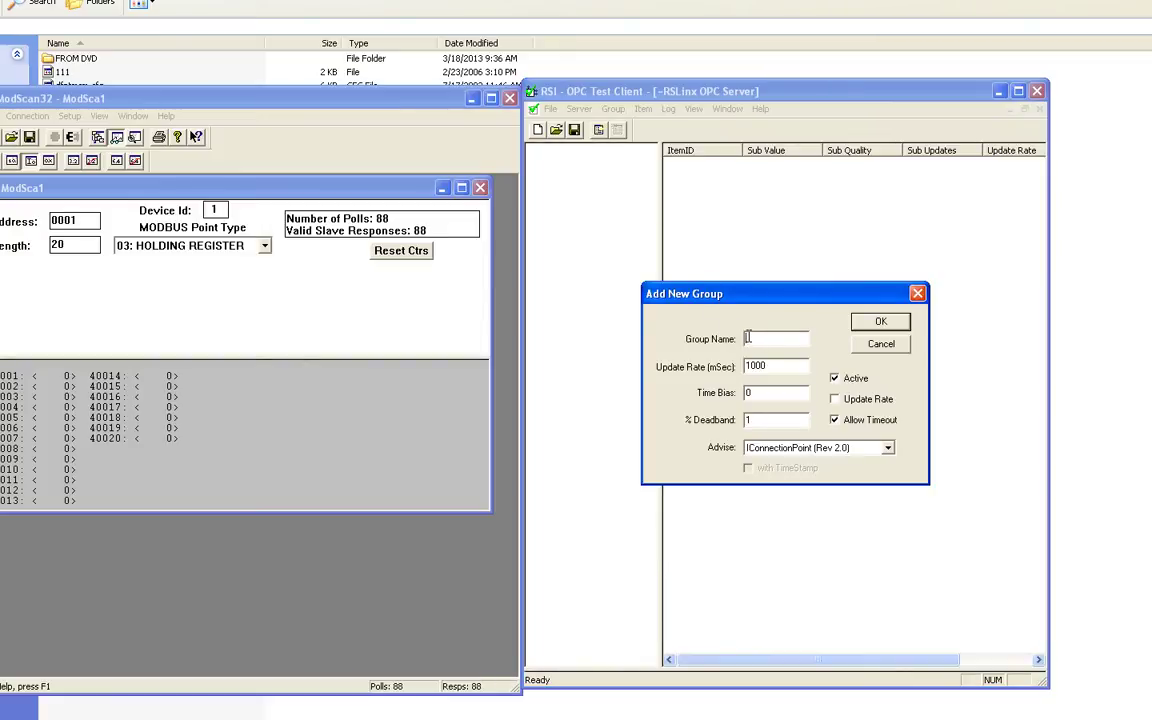
- Add a group named Group1 with a 500 ms update rate
{"action": "type", "text": "Group1"}
{"action": "double_click", "coordinate": [761, 366]}
{"action": "type", "text": "500"}
{"action": "left_click", "coordinate": [885, 322]}
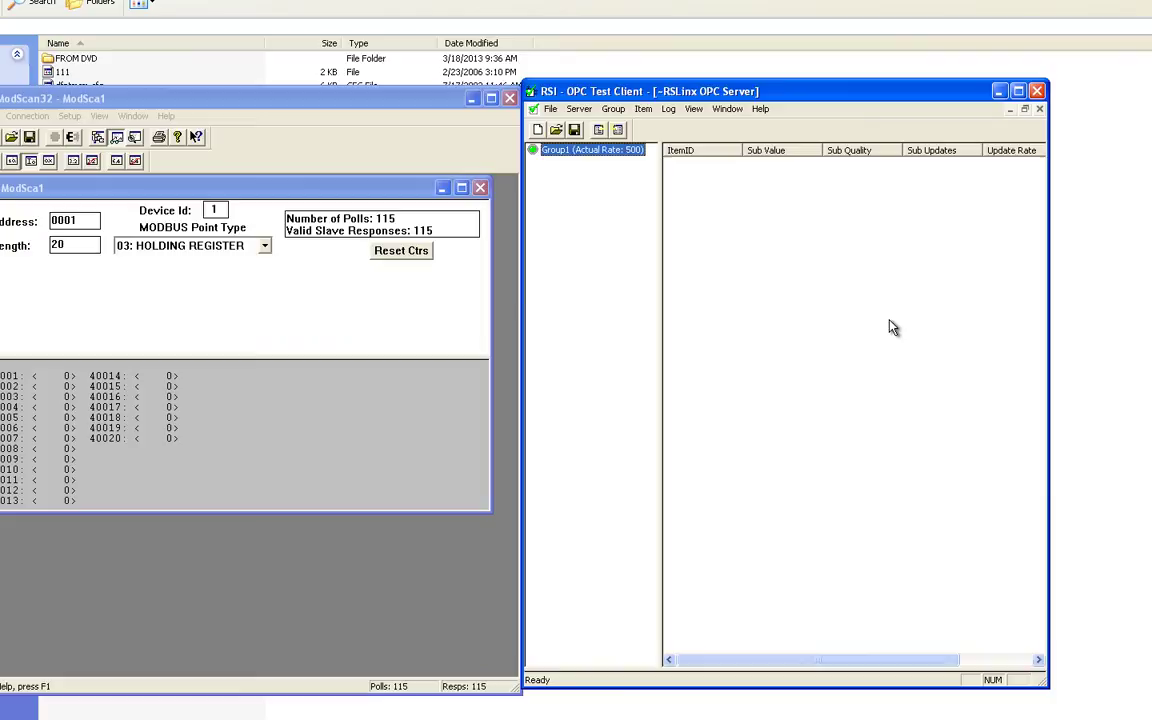
- Start a new Group1 item from the PLX31 topic, beginning its name with the [PLX31] prefix
{"action": "left_click", "coordinate": [618, 134]}
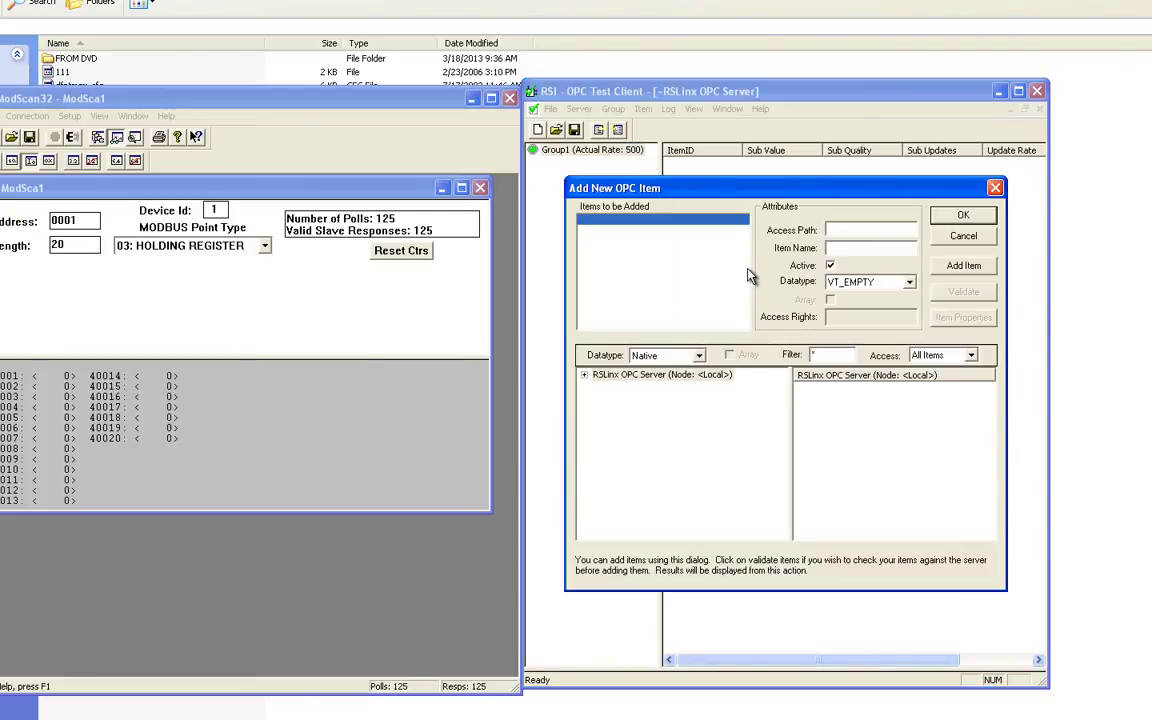
{"action": "left_click", "coordinate": [586, 375]}
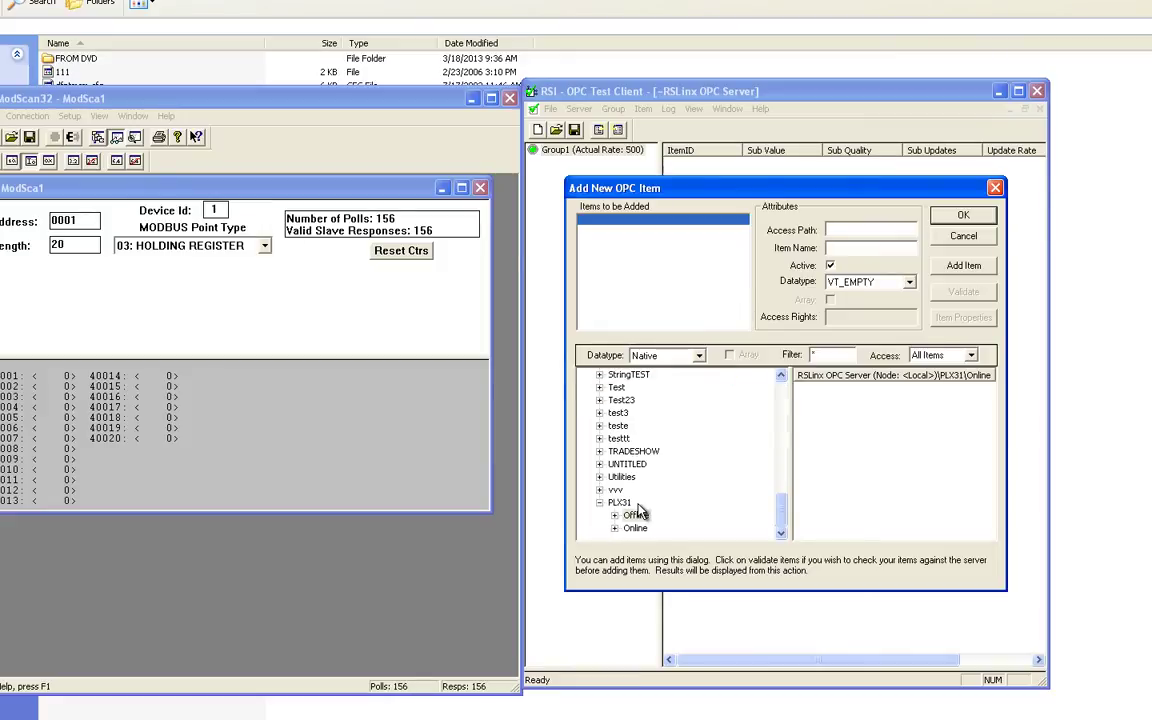
{"action": "type", "text": "PLX3"}
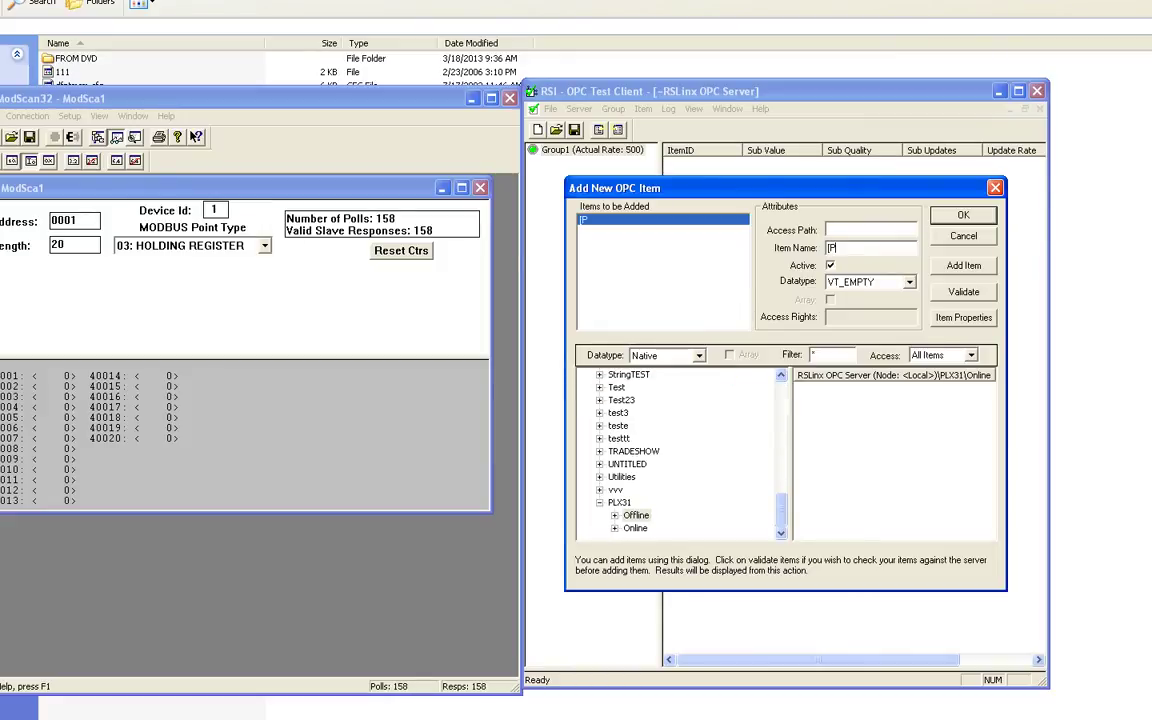
{"action": "type", "text": "1]"}
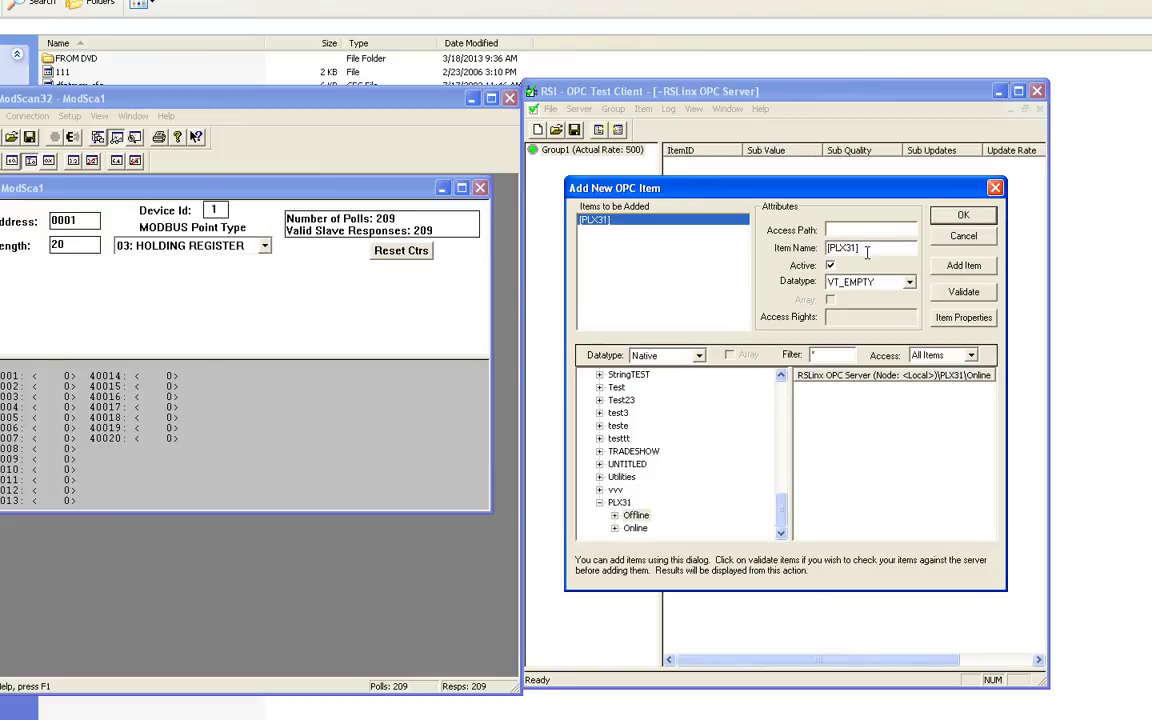
- Add [PLX31]INT_Data[0], INT_Data[1] and INT_Data[2] to Group1 using the pasted INT_Data[ ] name
{"action": "right_click", "coordinate": [867, 250]}
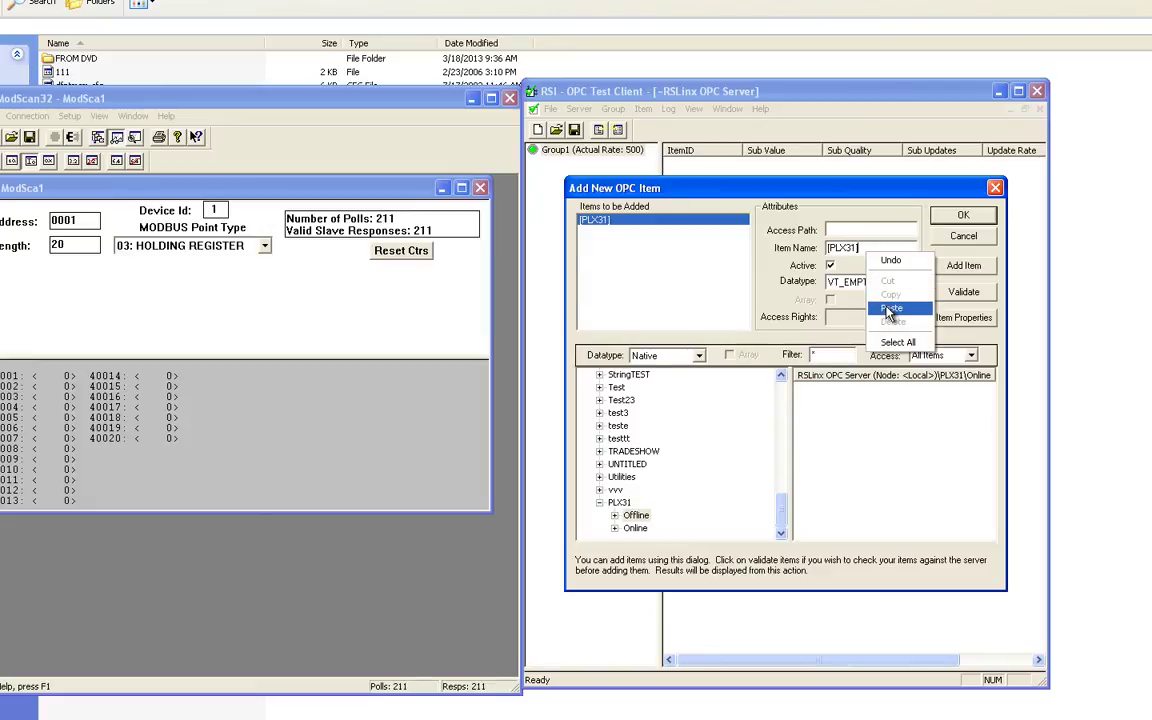
{"action": "left_click", "coordinate": [886, 308]}
{"action": "type", "text": "0"}
{"action": "left_click", "coordinate": [964, 265]}
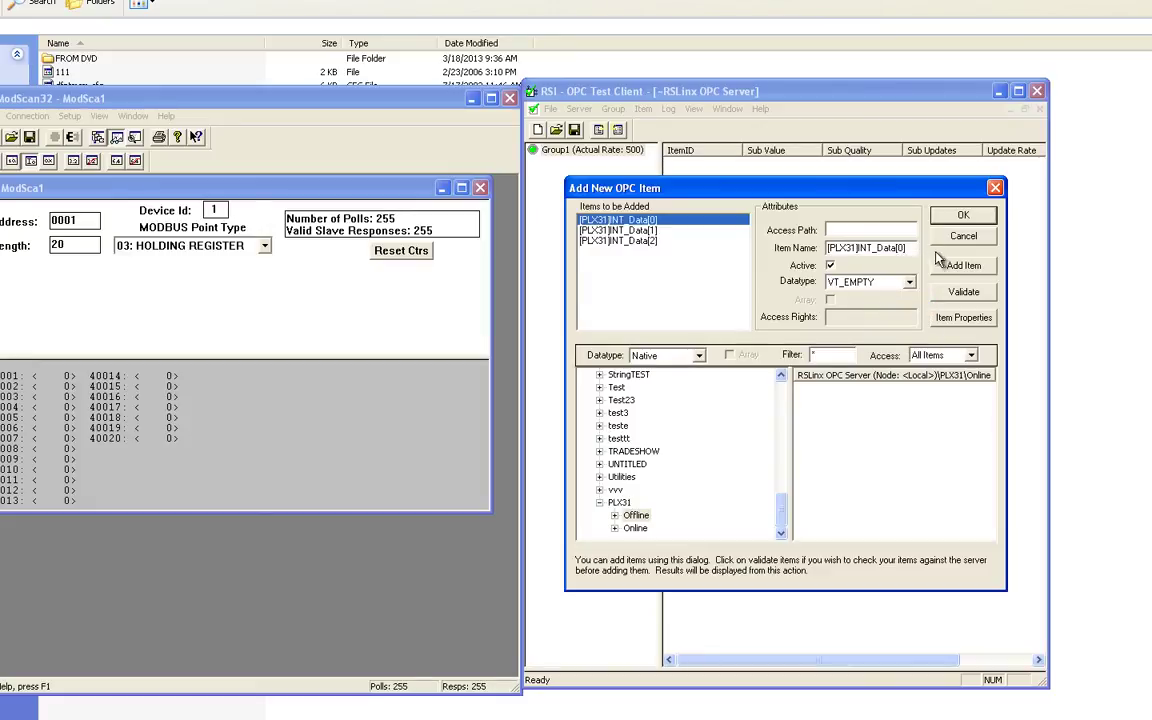
{"action": "left_click", "coordinate": [964, 265]}
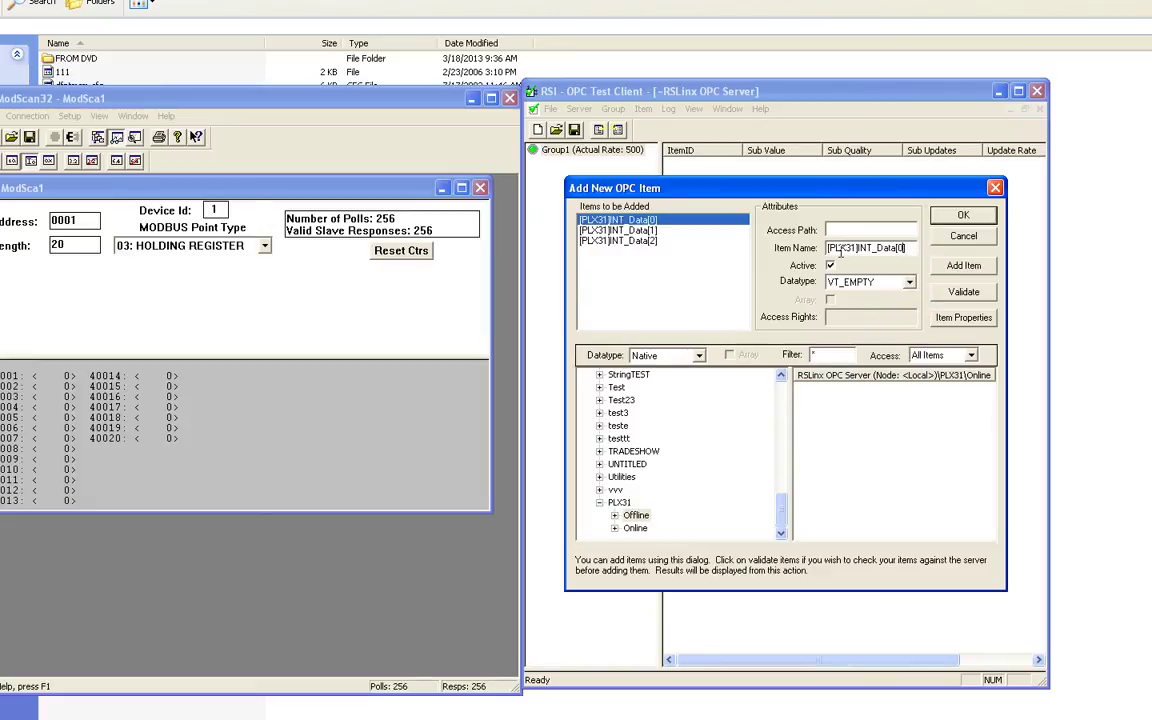
{"action": "left_click", "coordinate": [963, 217]}
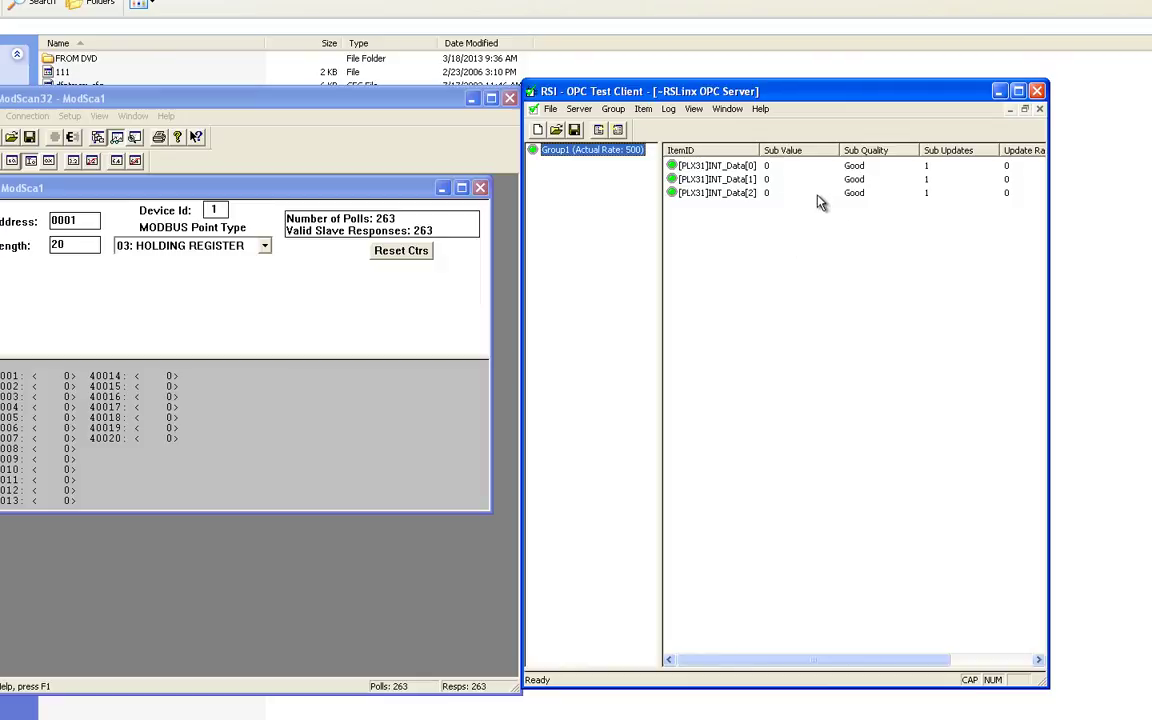
- Sync-write the value 12345 to INT_Data[0] in the OPC Test Client
{"action": "left_click", "coordinate": [690, 165]}
{"action": "right_click", "coordinate": [690, 165]}
{"action": "left_click", "coordinate": [832, 274]}
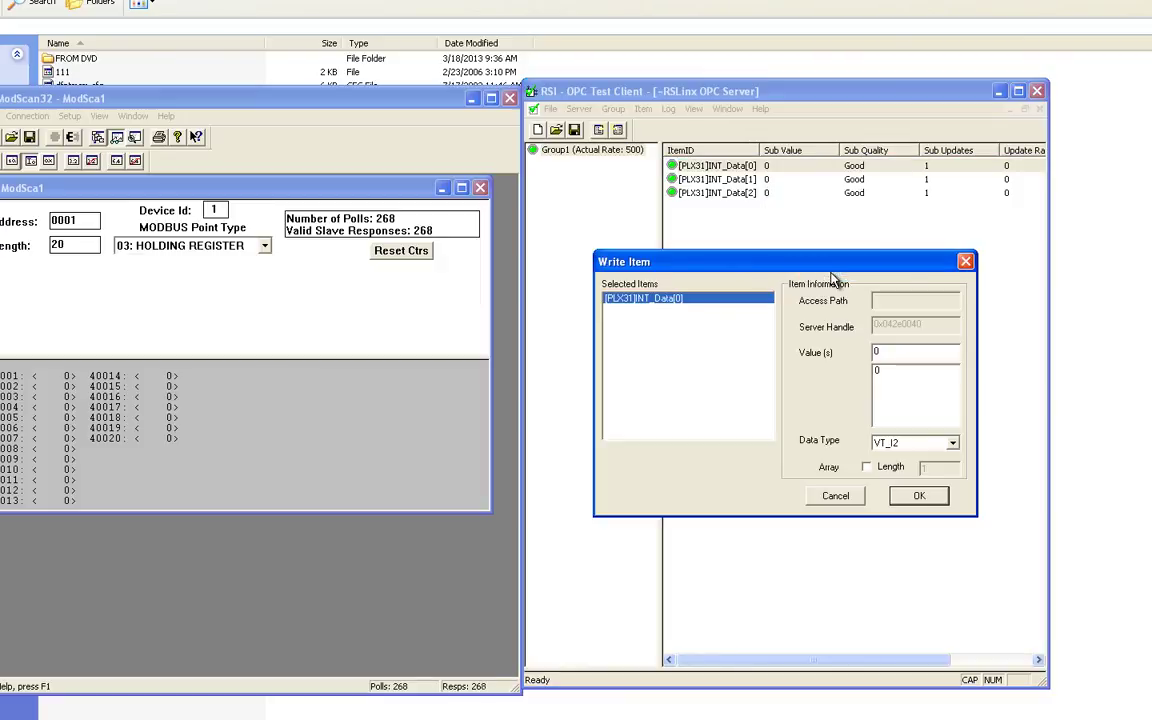
{"action": "type", "text": "12345"}
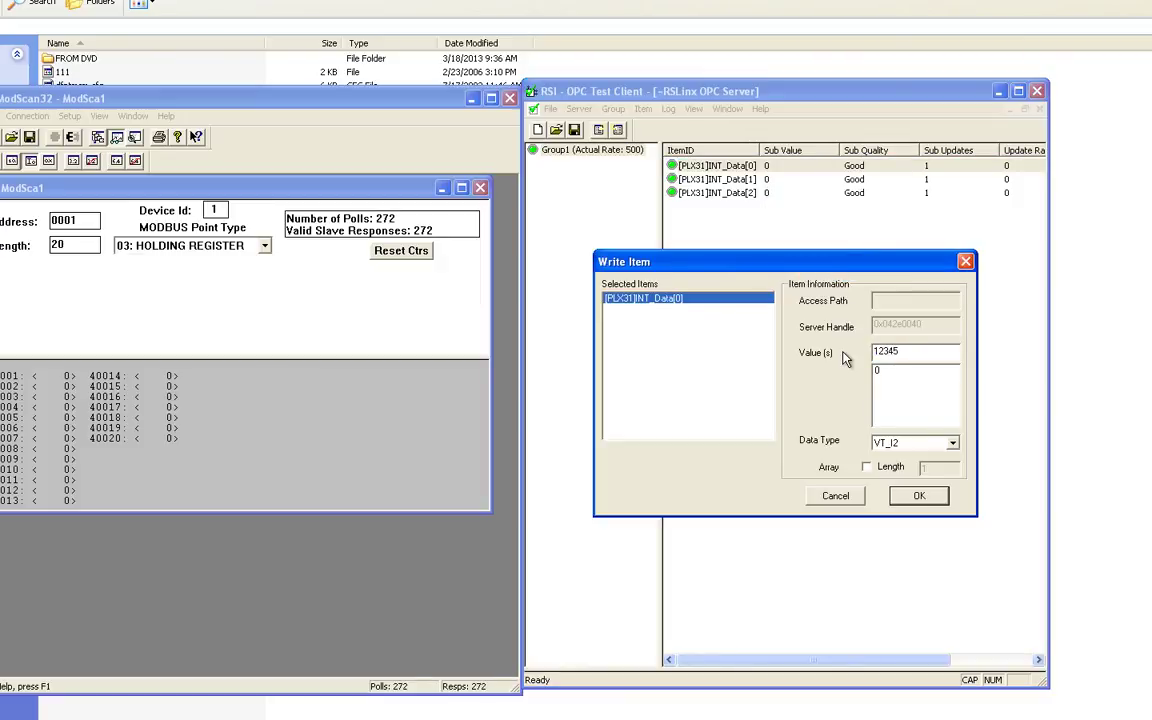
{"action": "left_click", "coordinate": [918, 496]}
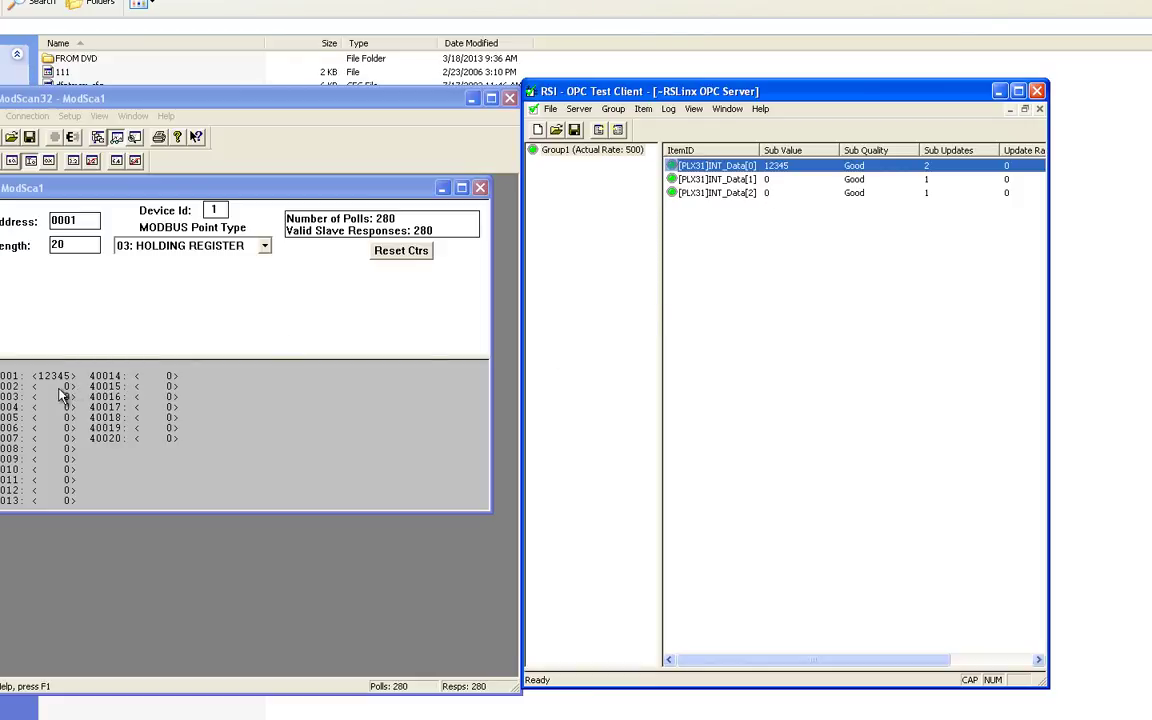
- In ModScan32, write 2222 into register 40002
{"action": "double_click", "coordinate": [60, 387]}
{"action": "left_click_drag", "start_coordinate": [290, 418], "coordinate": [172, 405]}
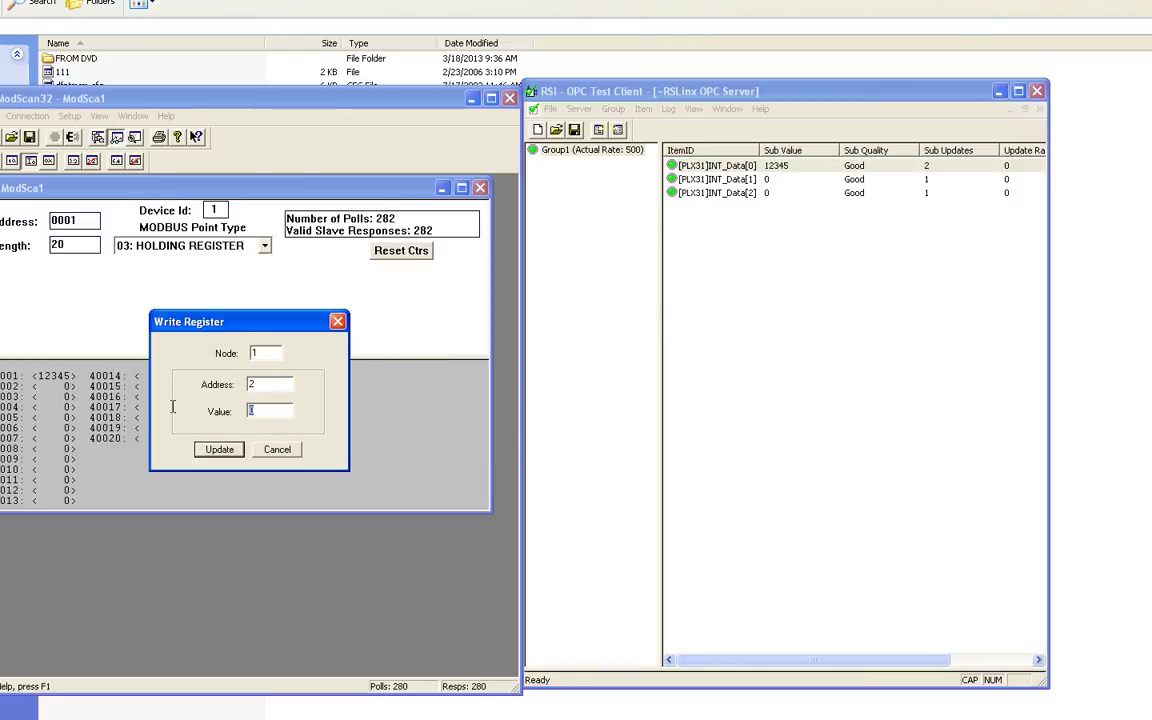
{"action": "type", "text": "2222"}
{"action": "left_click", "coordinate": [220, 449]}
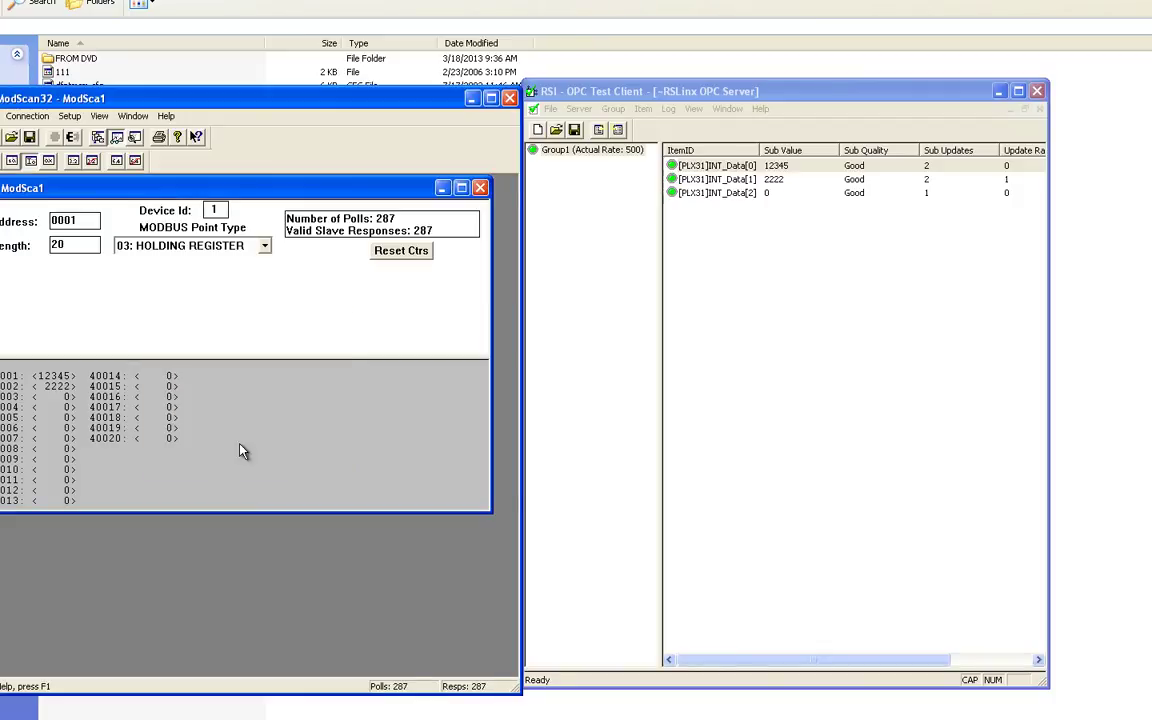
- Sync-write the value 321 to INT_Data[2] in the OPC Test Client
{"action": "left_click", "coordinate": [775, 193]}
{"action": "right_click", "coordinate": [776, 194]}
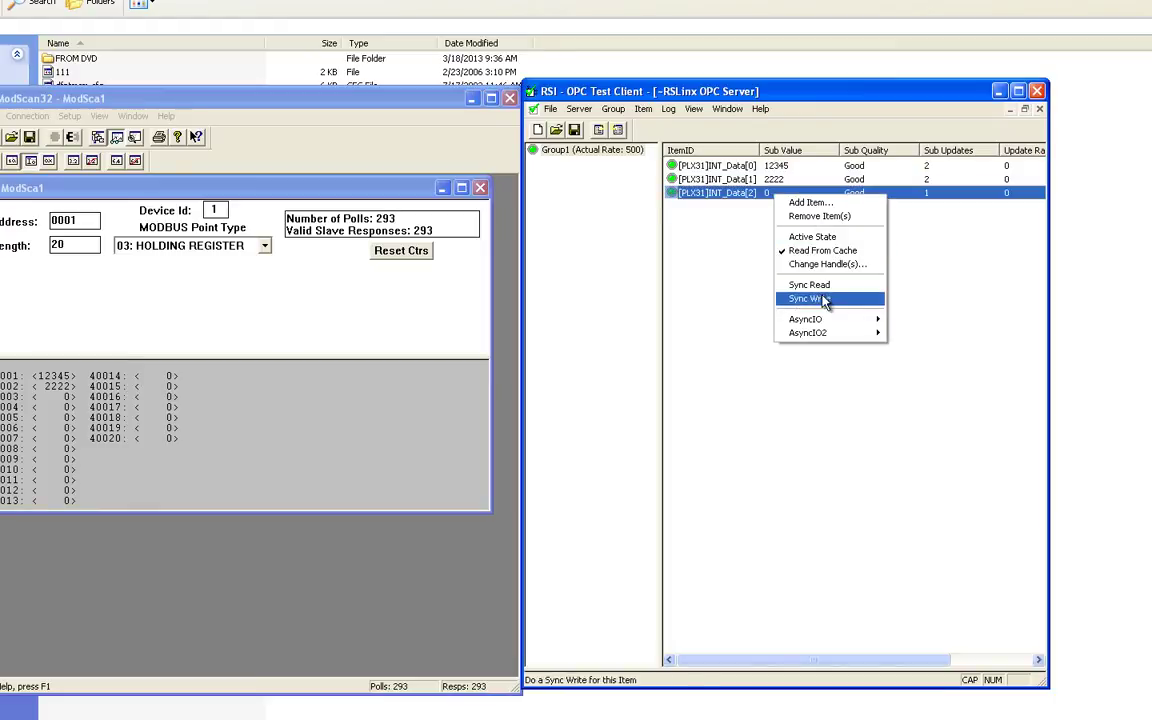
{"action": "left_click", "coordinate": [810, 299]}
{"action": "type", "text": "321"}
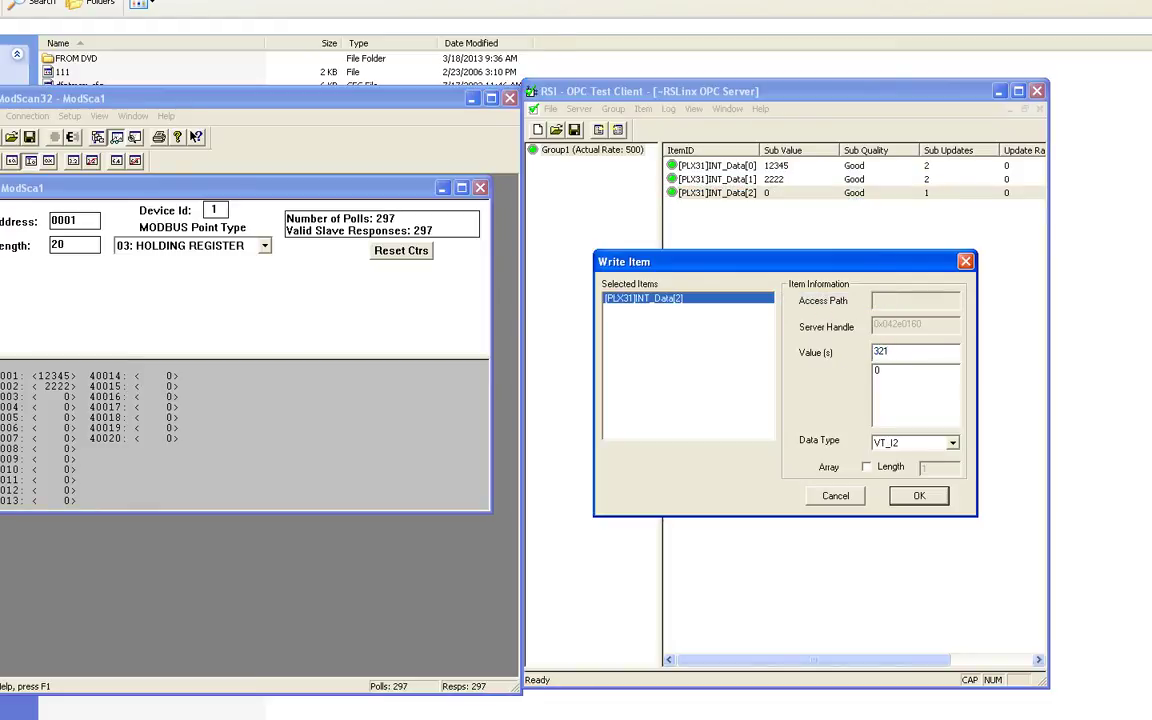
{"action": "left_click", "coordinate": [918, 496]}
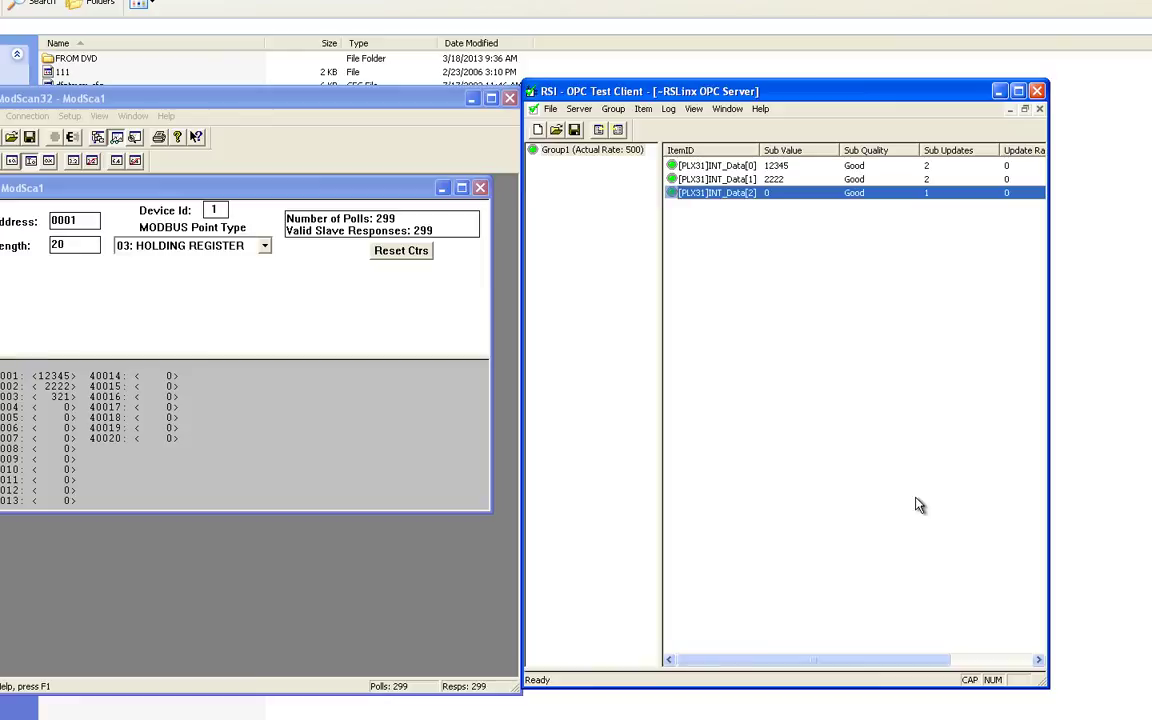